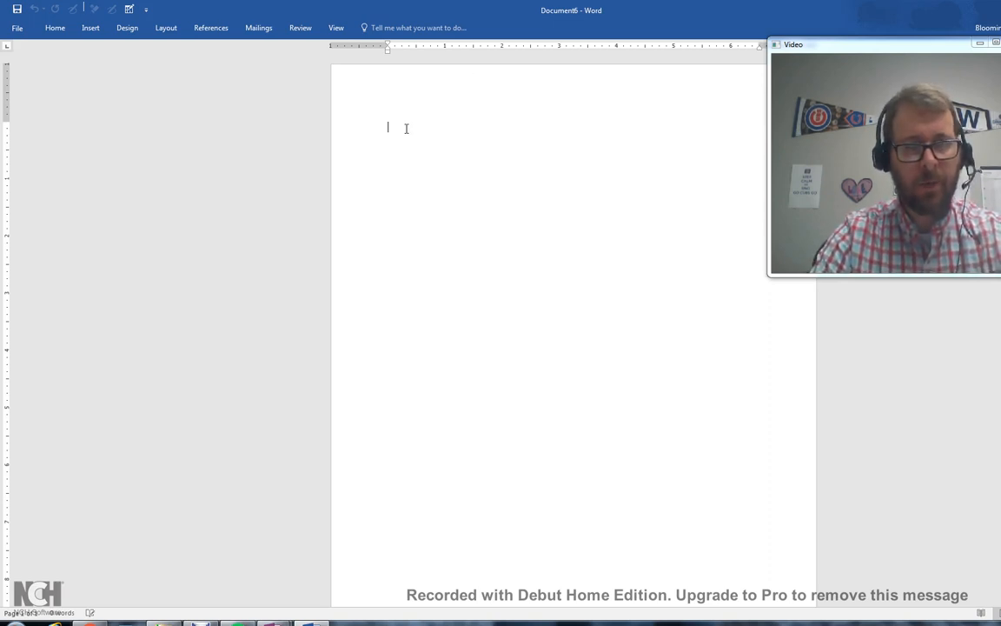
Enter the student's full name on the first line and "Professor" with the instructor's full name on the second.
{"action": "type", "text": "Micha"}
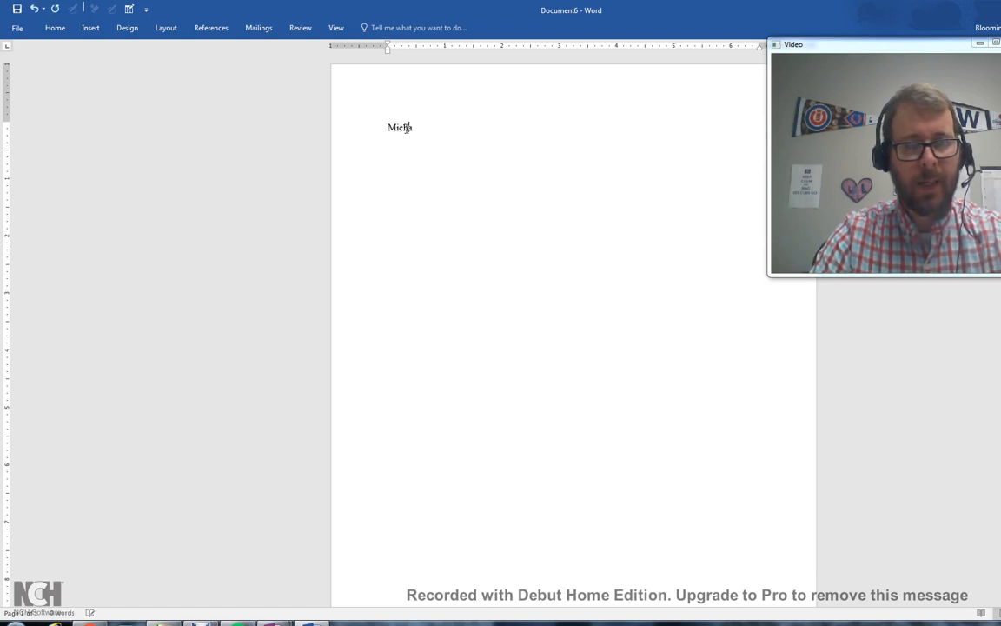
{"action": "type", "text": "el Bloomingbu"}
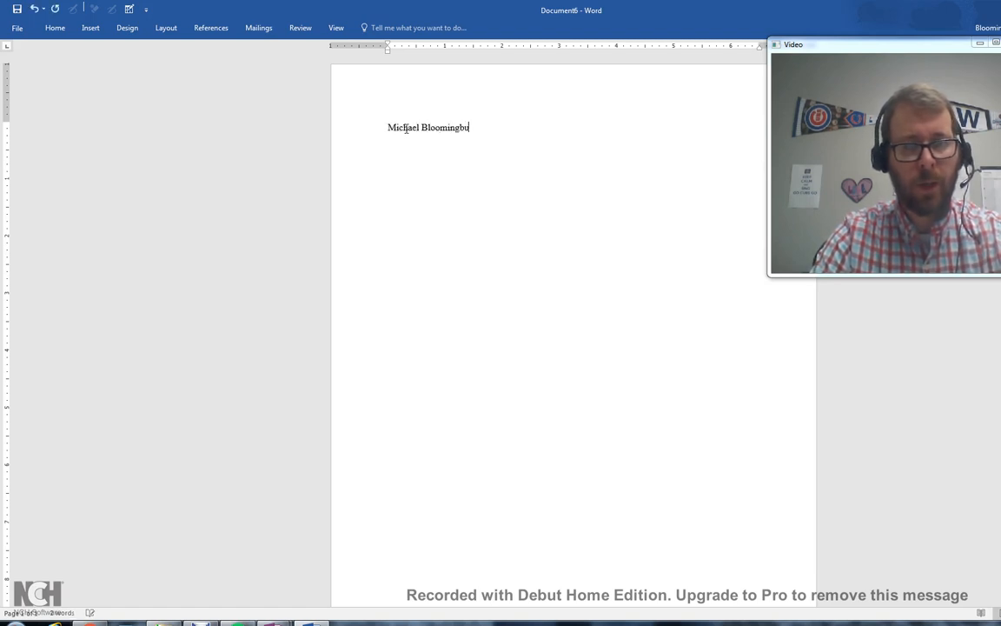
{"action": "type", "text": "rg"}
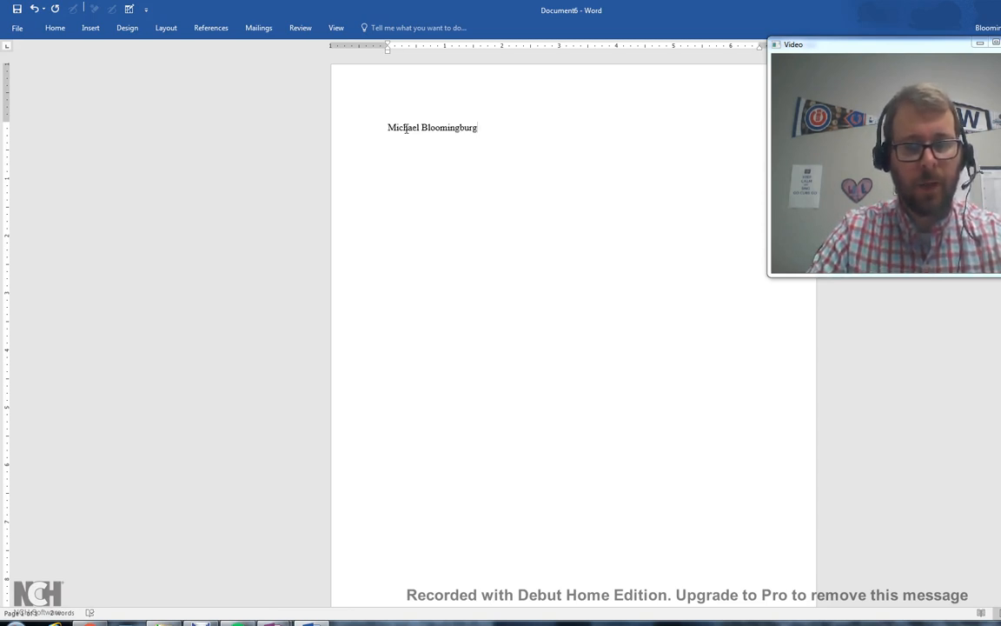
{"action": "key", "text": "Return"}
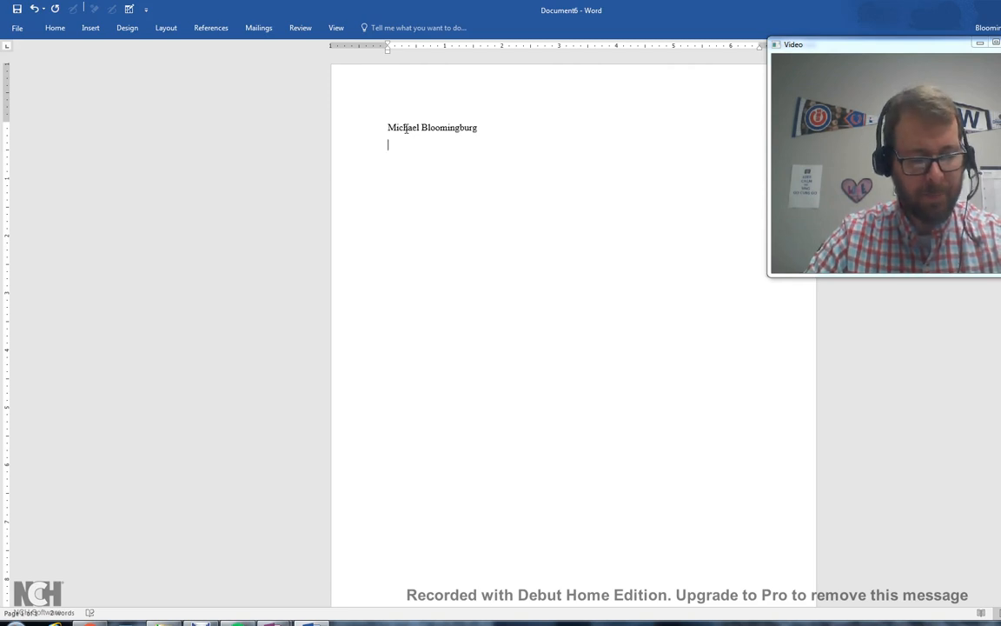
{"action": "type", "text": "Professor"}
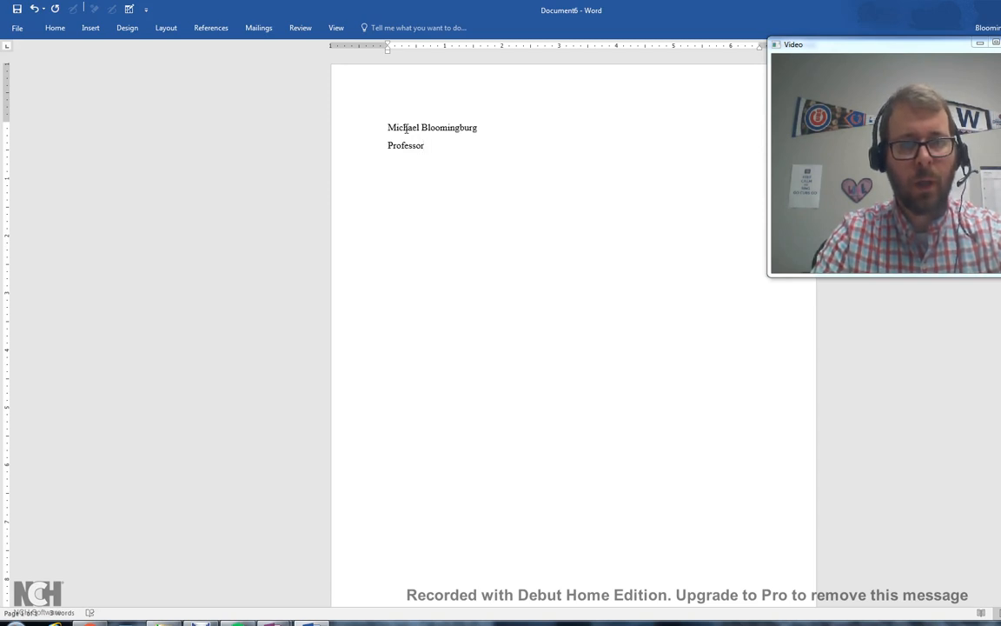
{"action": "type", "text": " Michael Blo"}
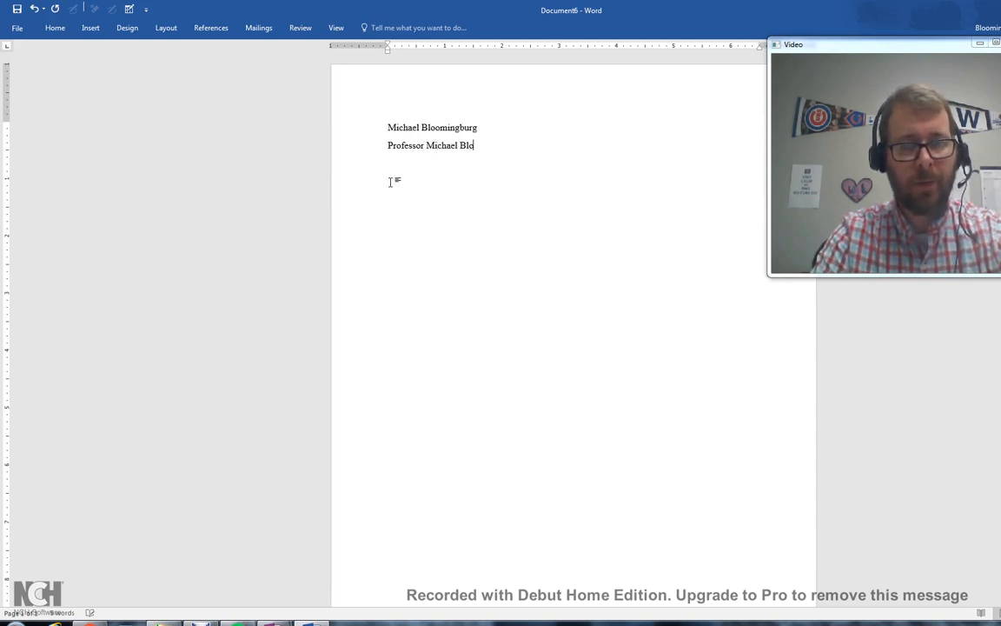
{"action": "type", "text": "omingburg"}
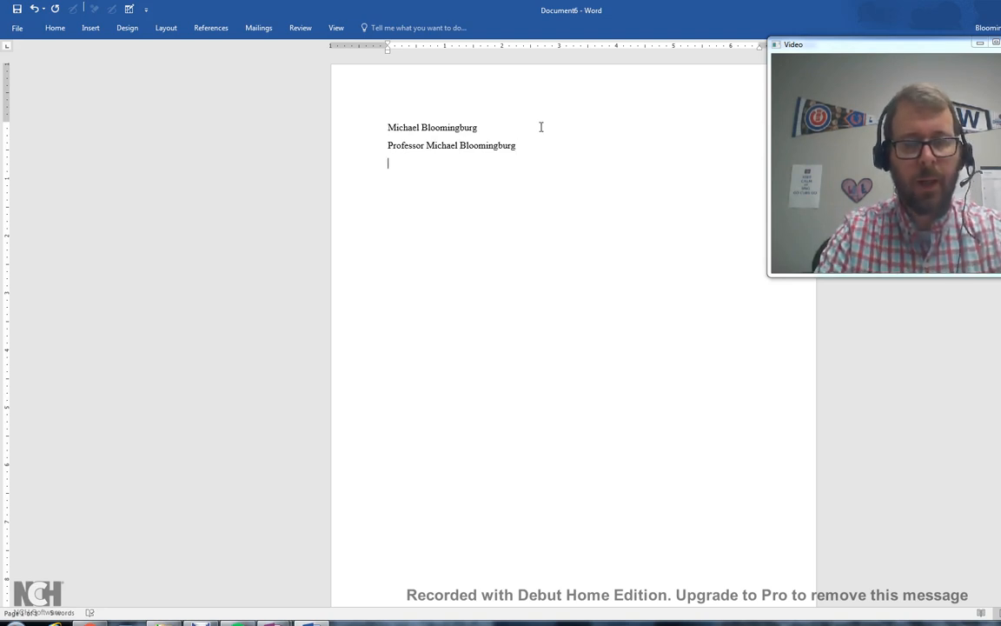
Add the course line "English 100 Online" below the professor line and start a new line.
{"action": "type", "text": "E"}
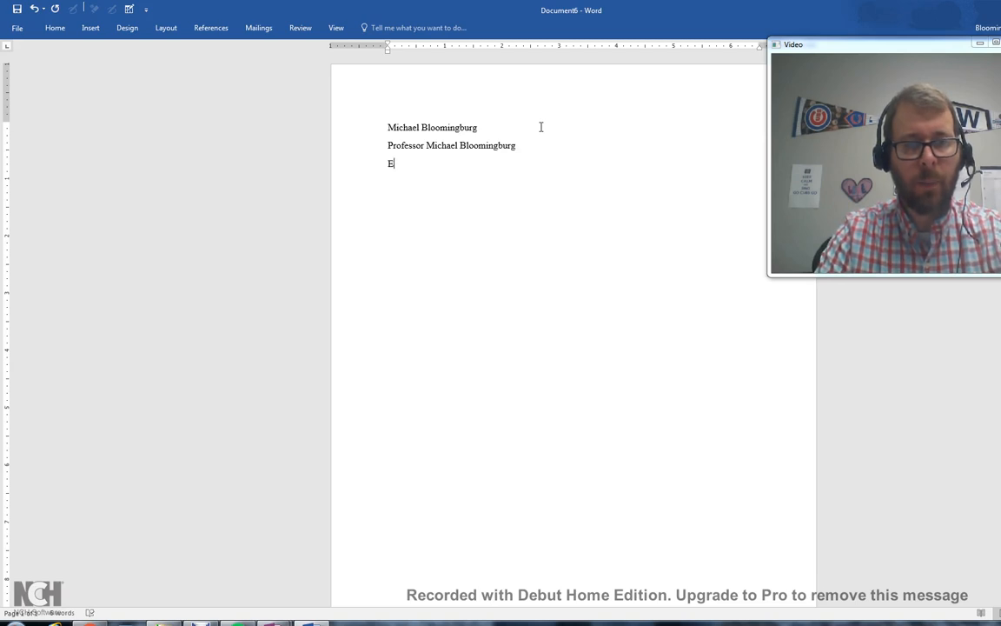
{"action": "type", "text": "nglis"}
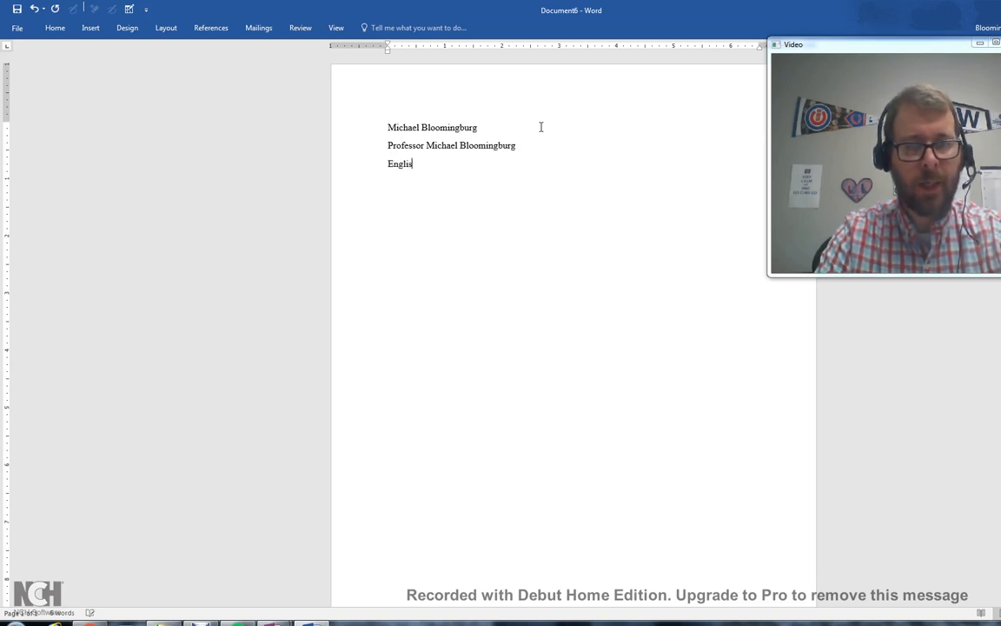
{"action": "type", "text": "h 100"}
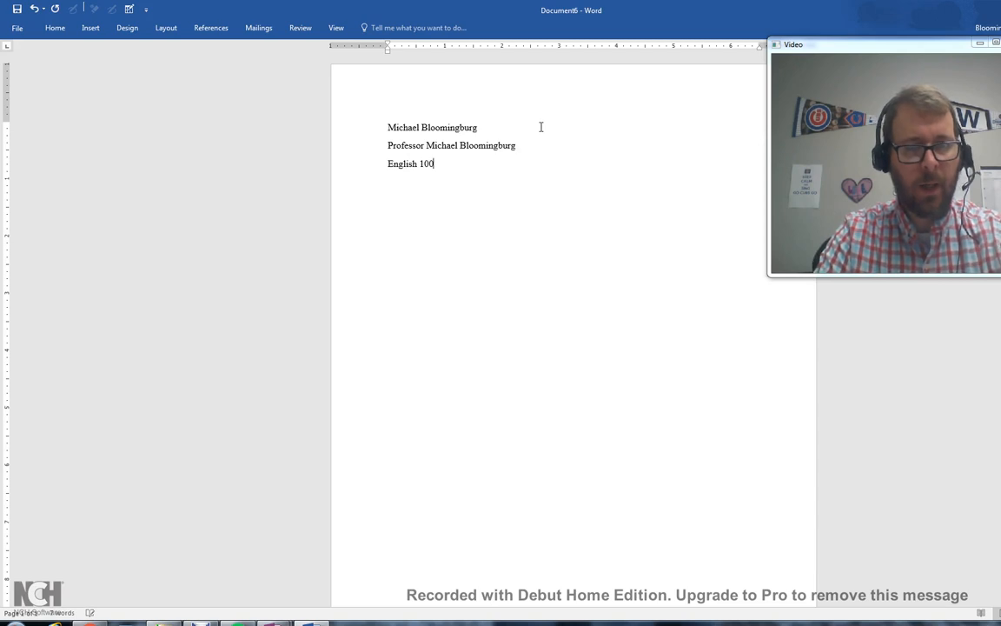
{"action": "type", "text": " O"}
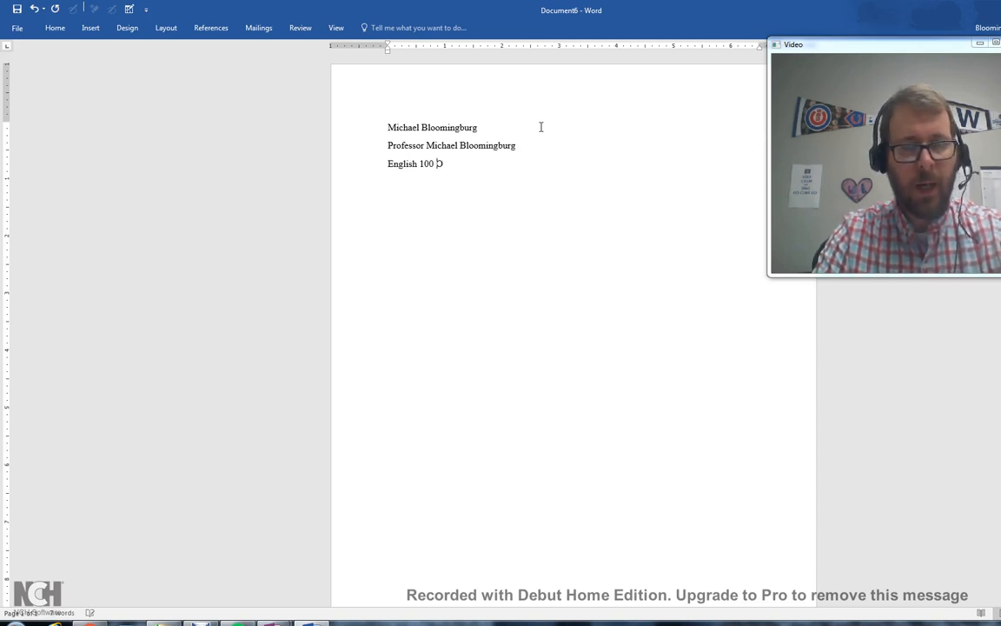
{"action": "type", "text": "nline"}
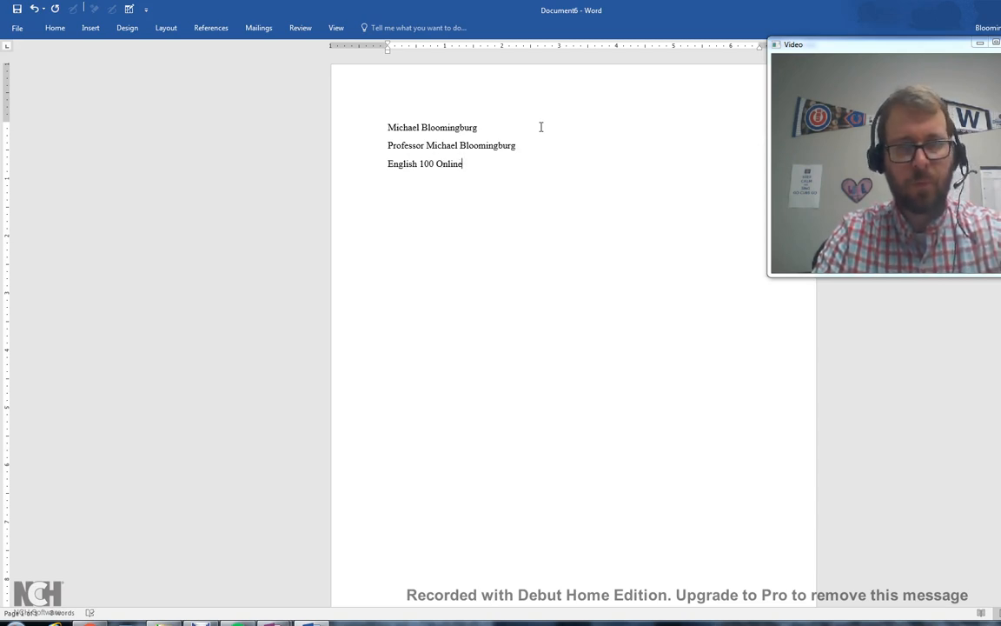
{"action": "key", "text": "Return"}
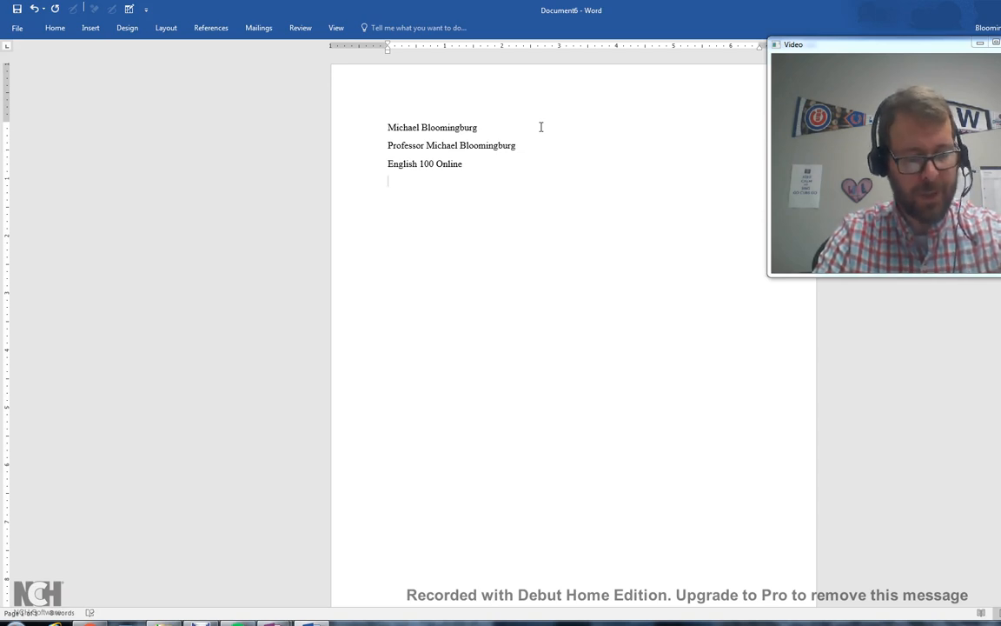
Add the fourth heading line "Date (due date of the assignment)" and start a new line.
{"action": "type", "text": "Dat"}
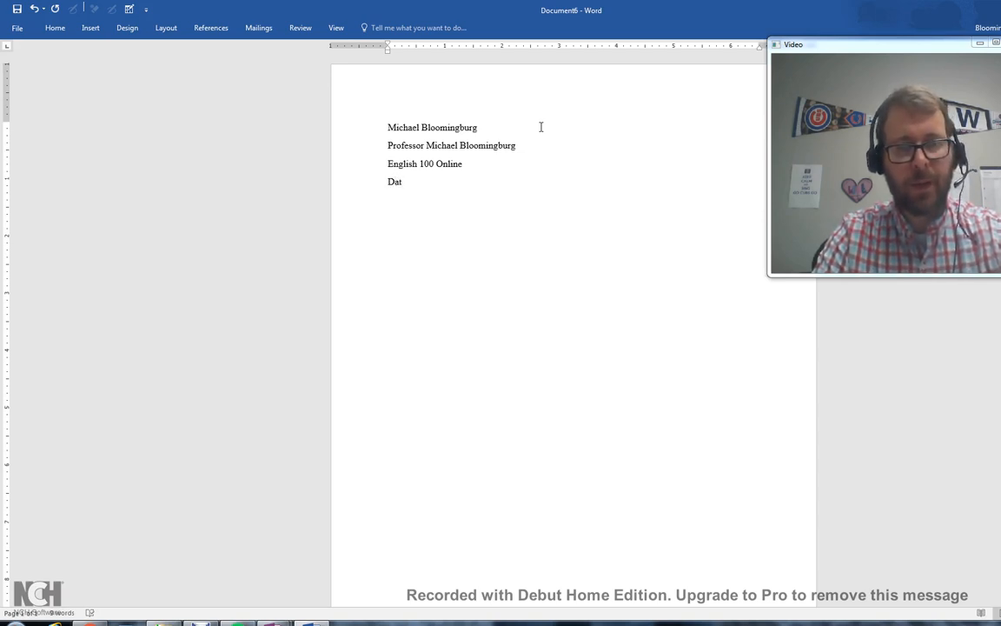
{"action": "type", "text": "e ("}
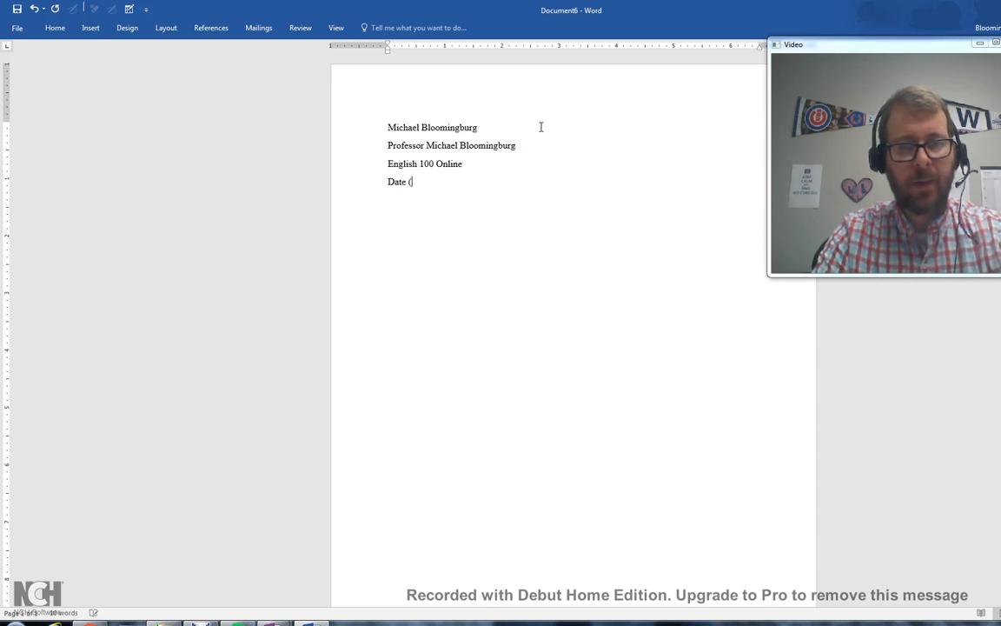
{"action": "type", "text": "due date of"}
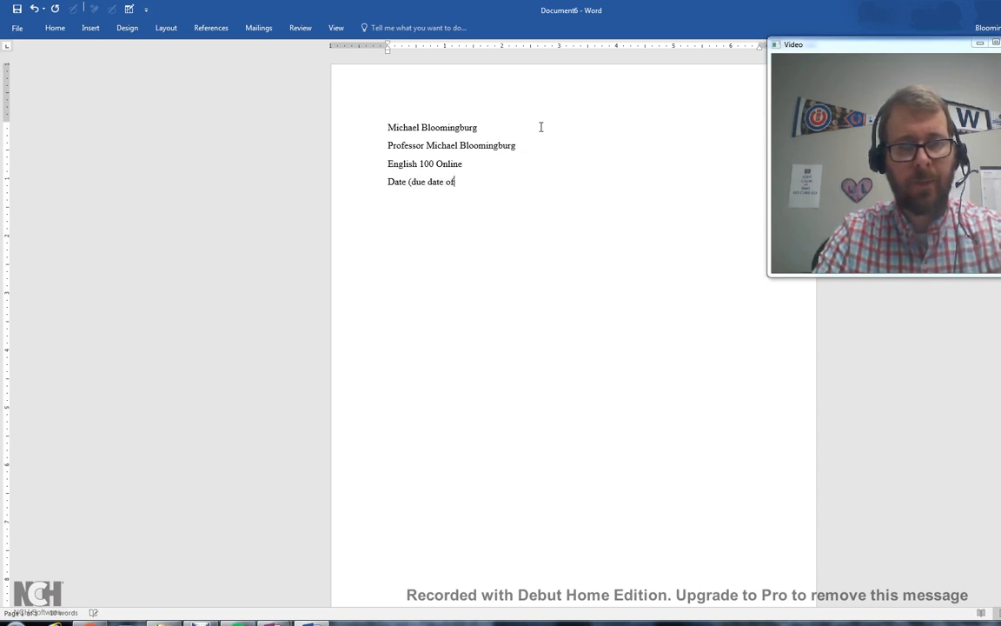
{"action": "type", "text": " the assignment)"}
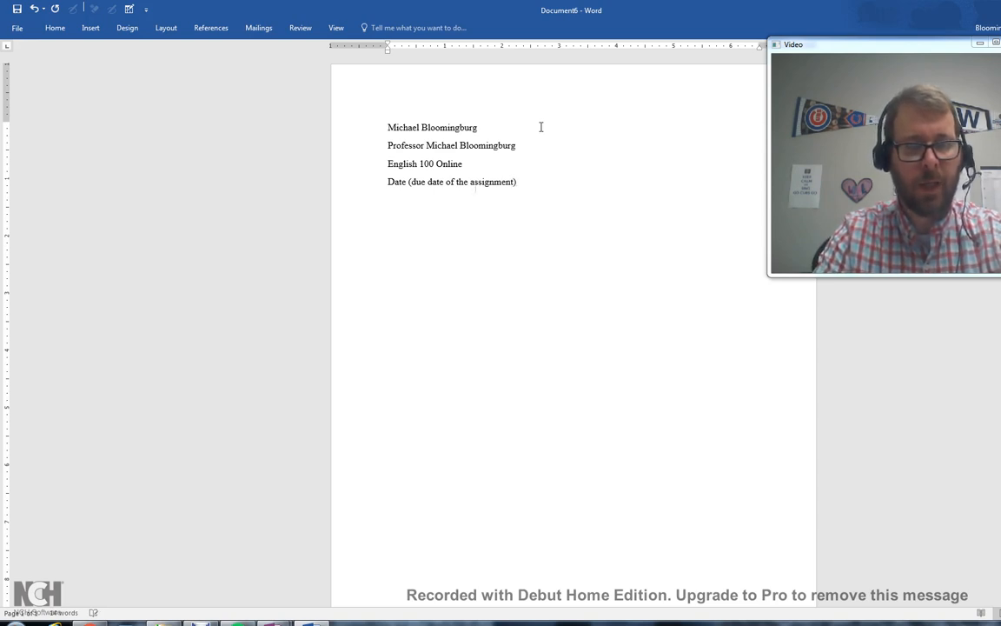
{"action": "key", "text": "Return"}
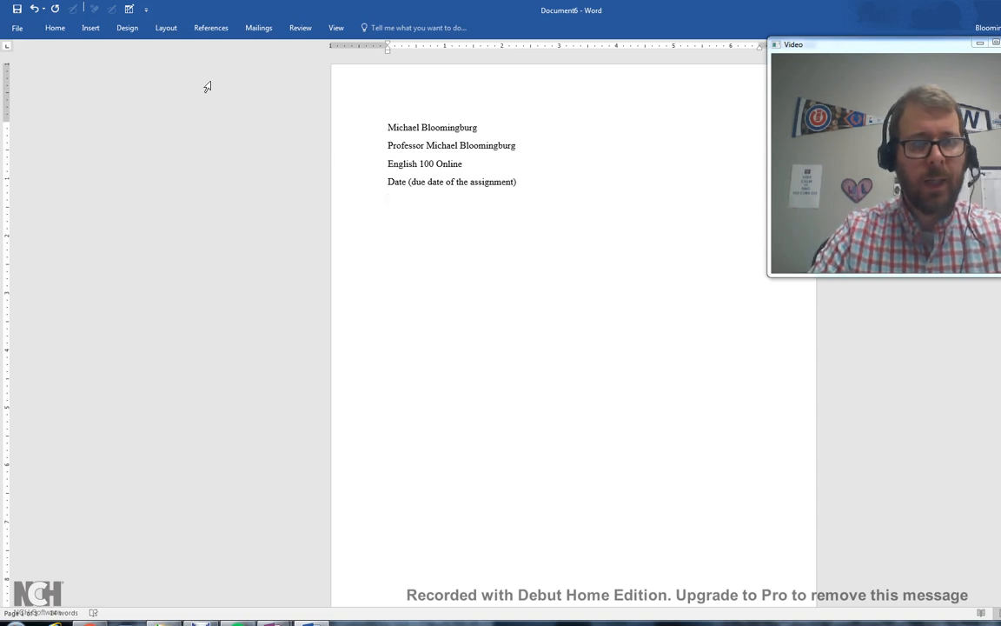
Add the centered title "One paragraph English 101 Reflection" below the date line and start a new line.
{"action": "left_click", "coordinate": [55, 28]}
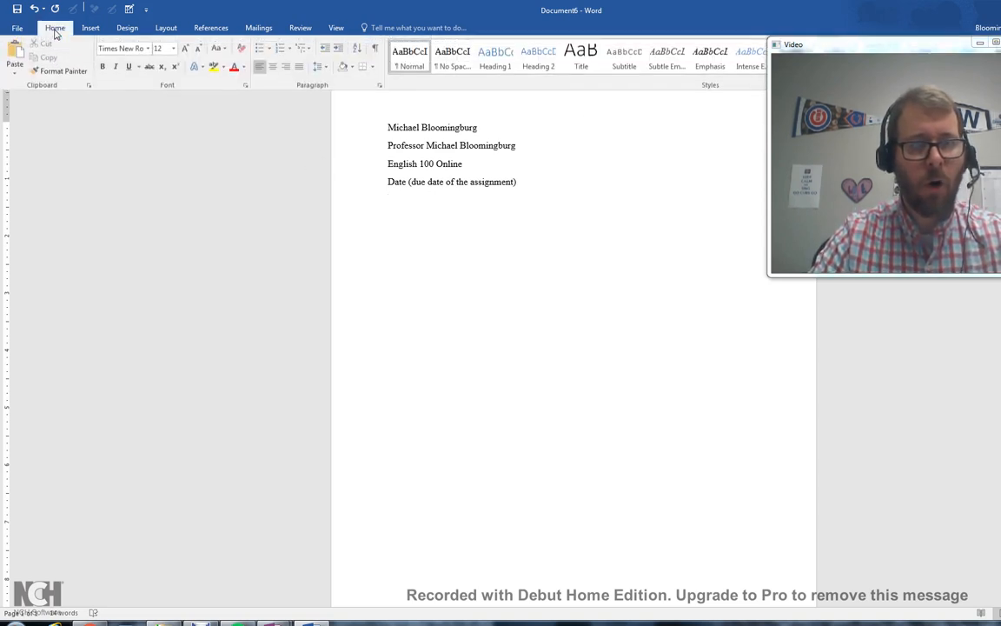
{"action": "left_click", "coordinate": [274, 69]}
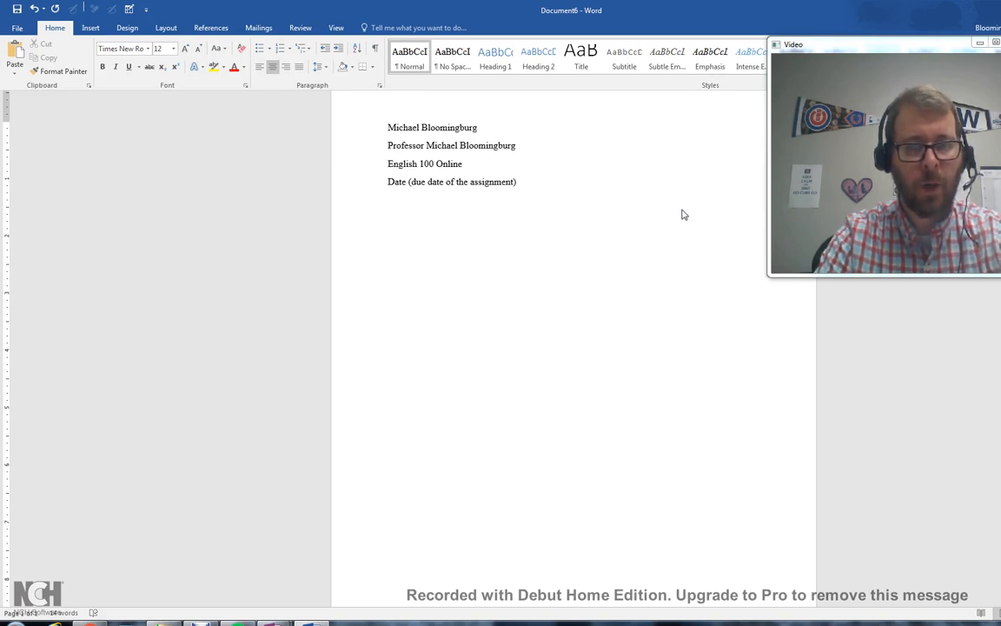
{"action": "key", "text": "ctrl+F1"}
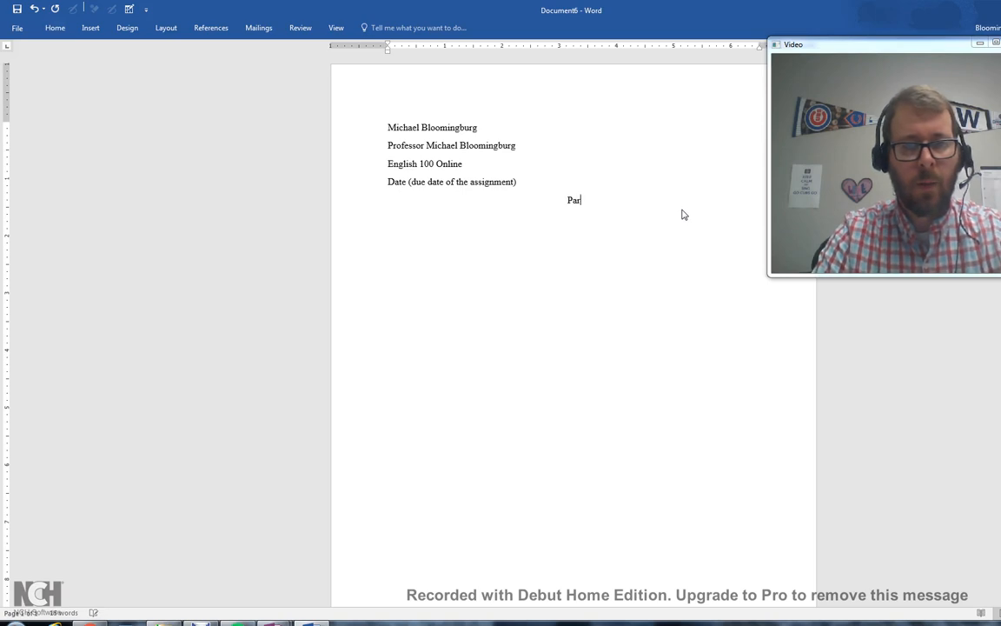
{"action": "type", "text": "One paragraph "}
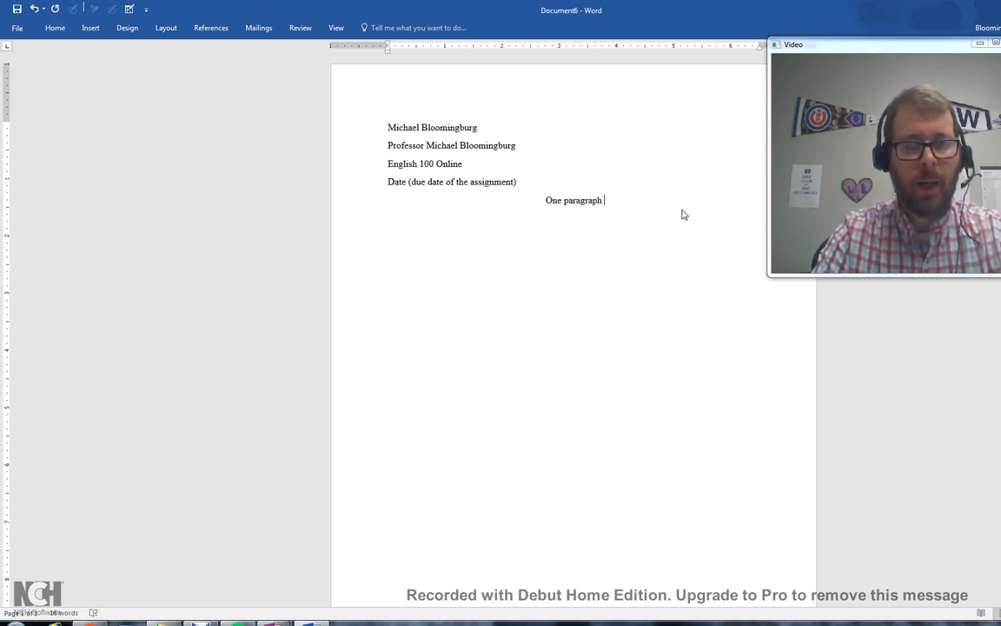
{"action": "type", "text": "English 101 R"}
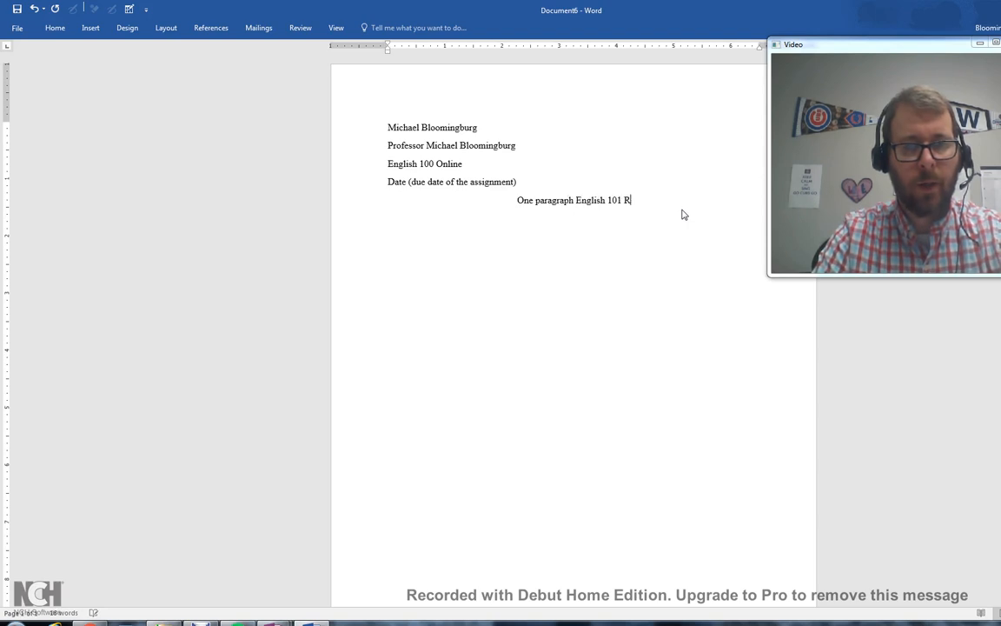
{"action": "type", "text": "eflection"}
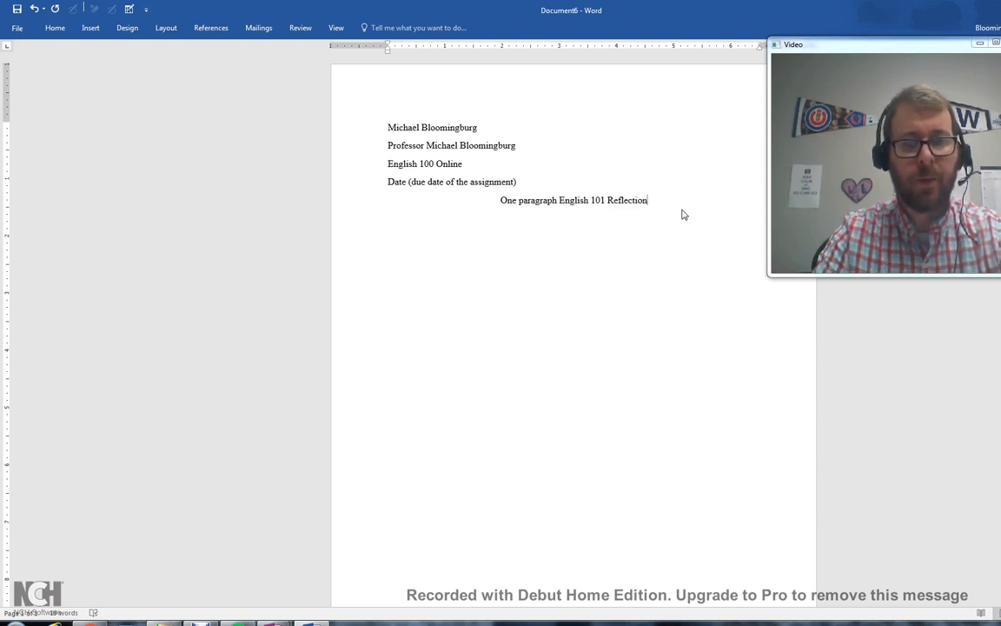
{"action": "key", "text": "Return"}
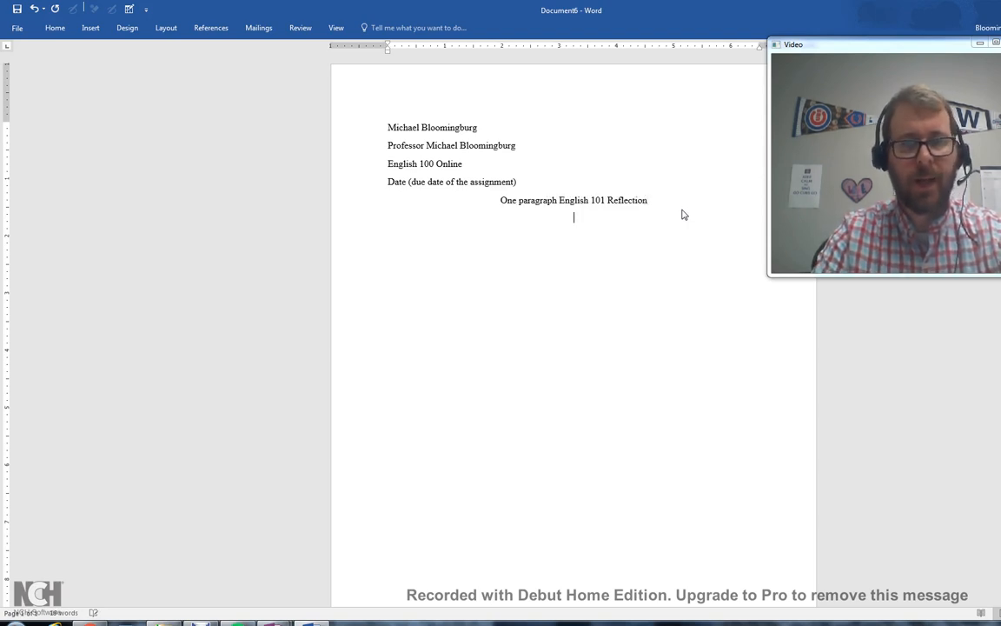
Left-align the line below the title and enter "Begin the one paragraph." as body text.
{"action": "left_click", "coordinate": [55, 27]}
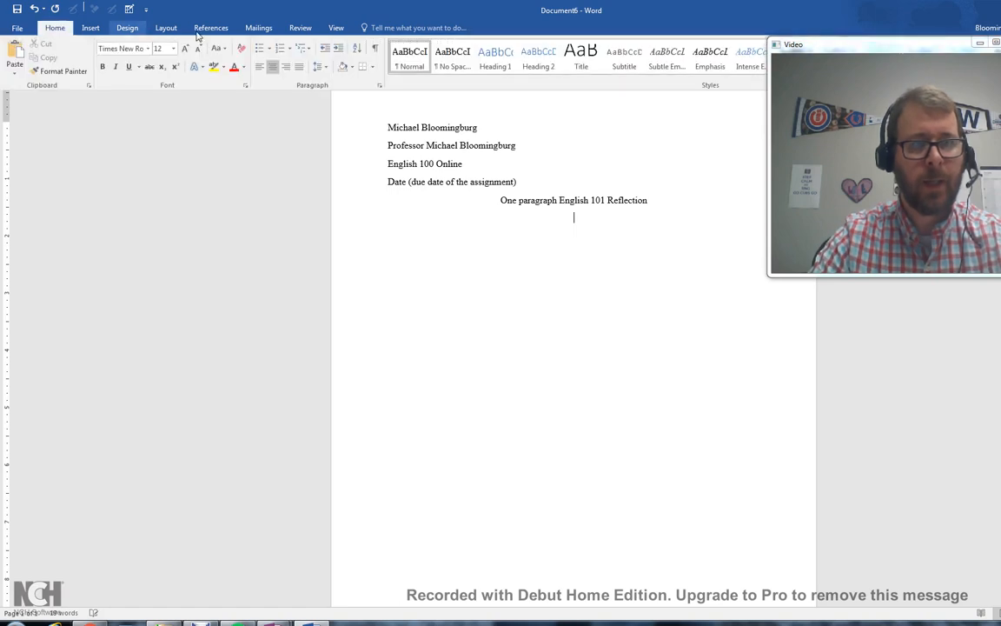
{"action": "left_click", "coordinate": [260, 72]}
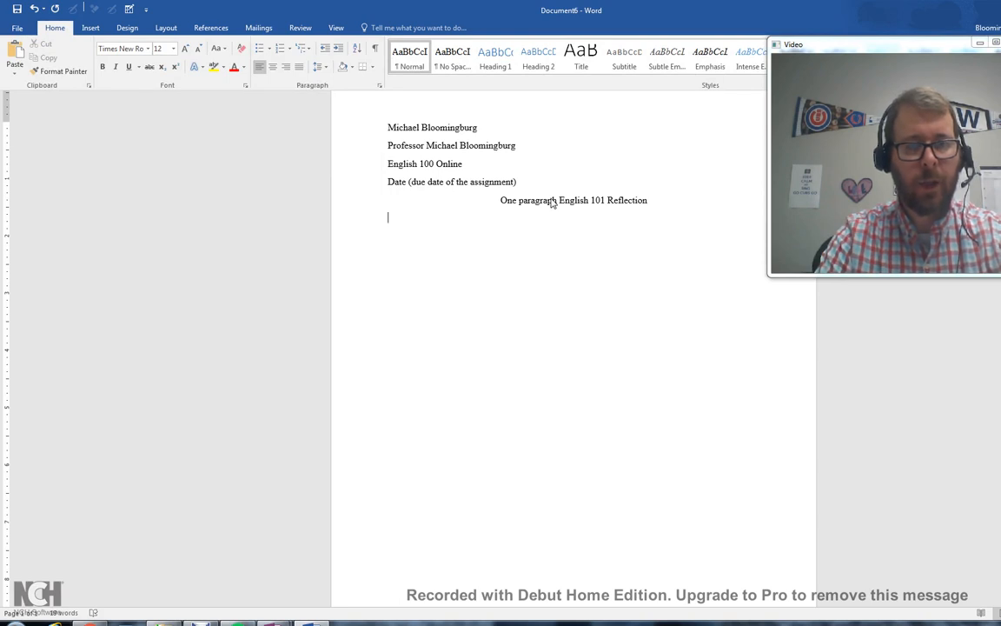
{"action": "type", "text": "Begin "}
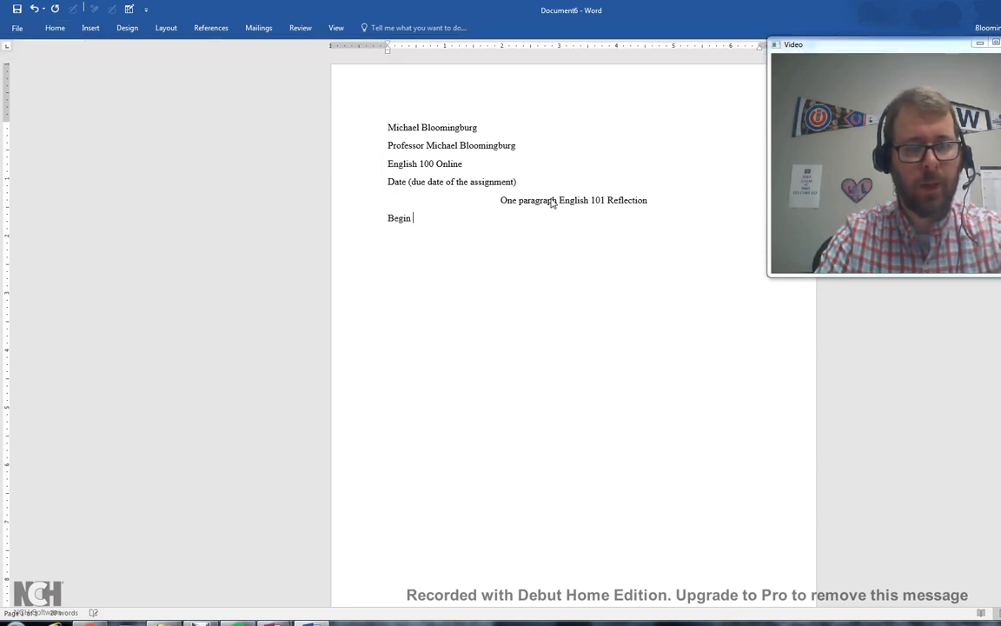
{"action": "type", "text": "the one paragraph"}
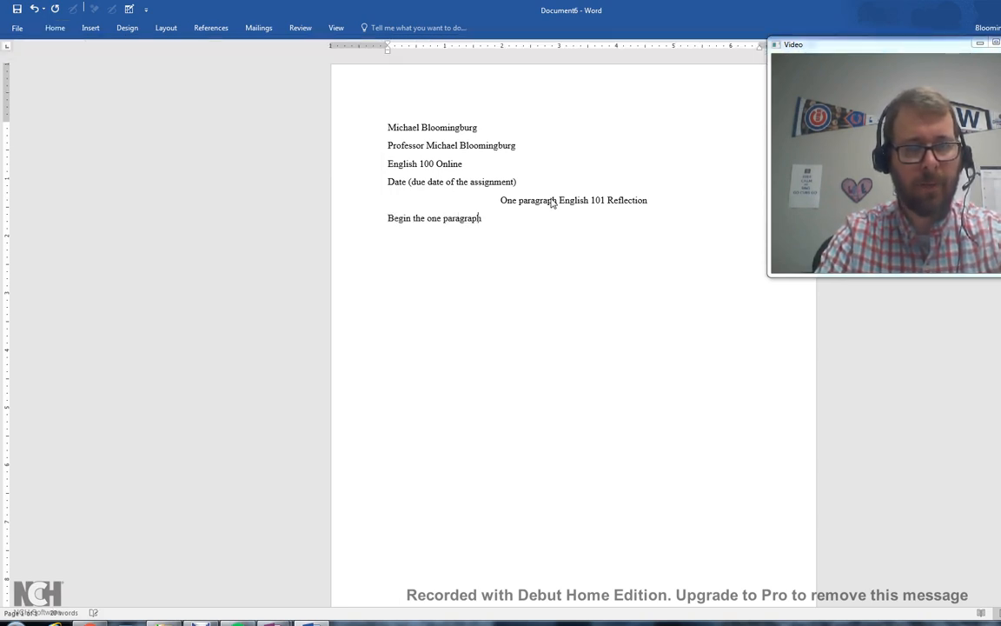
{"action": "type", "text": "."}
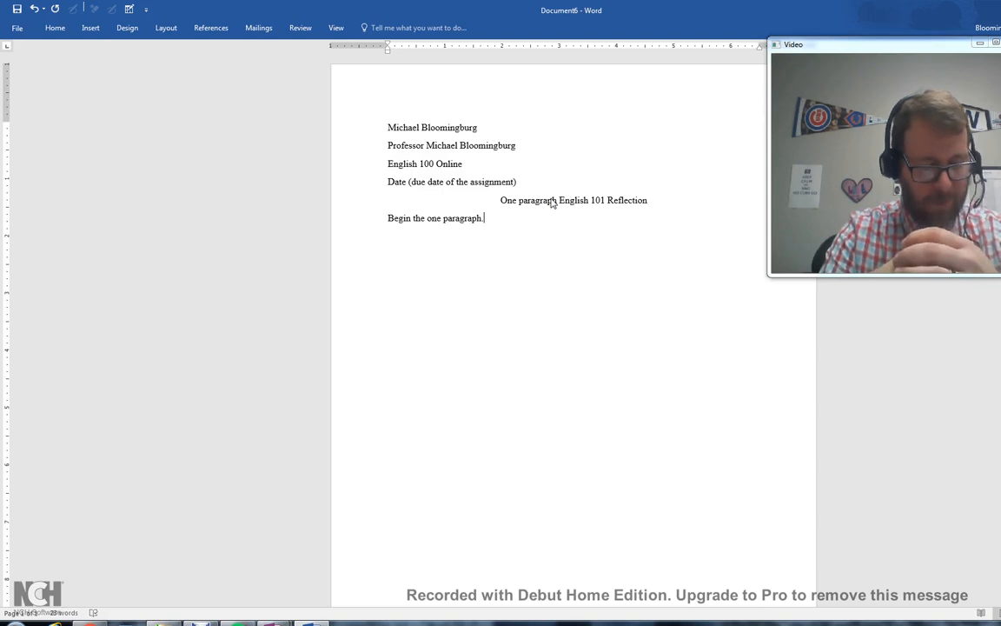
{"action": "left_click", "coordinate": [54, 28]}
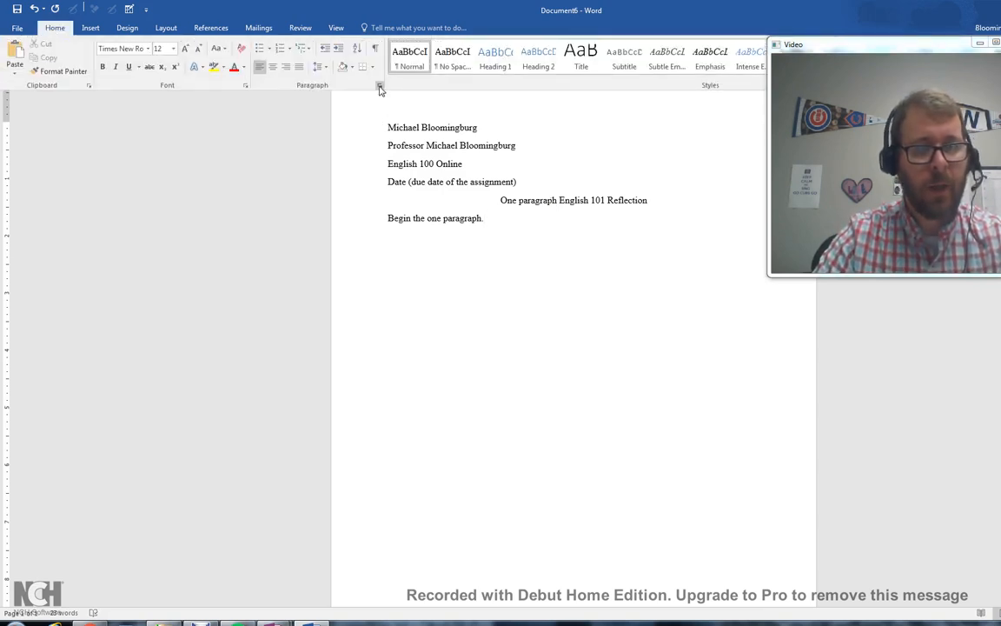
{"action": "left_click", "coordinate": [379, 86]}
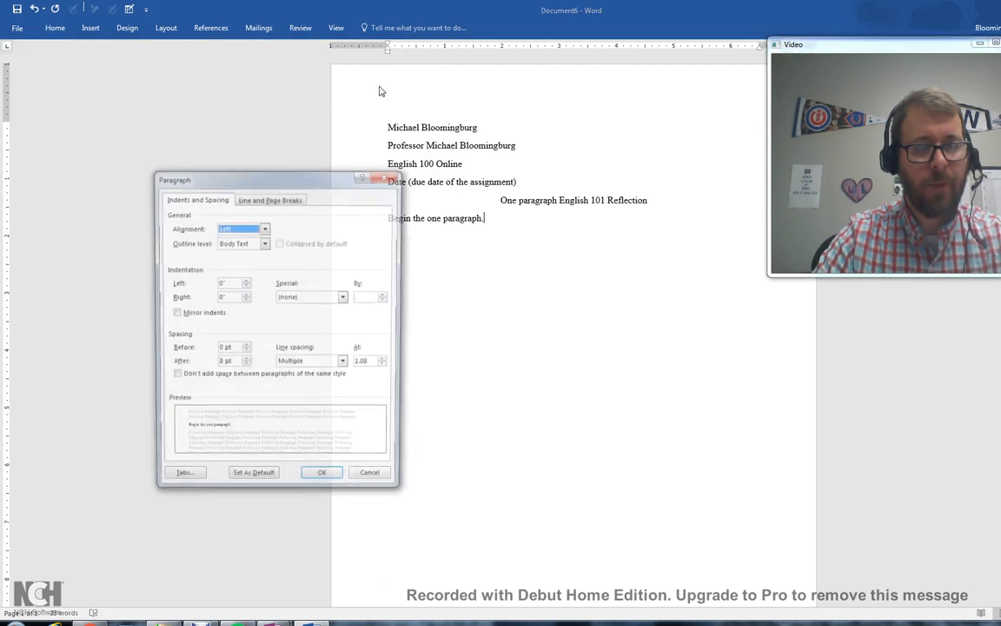
{"action": "left_click", "coordinate": [389, 178]}
{"action": "left_click", "coordinate": [54, 29]}
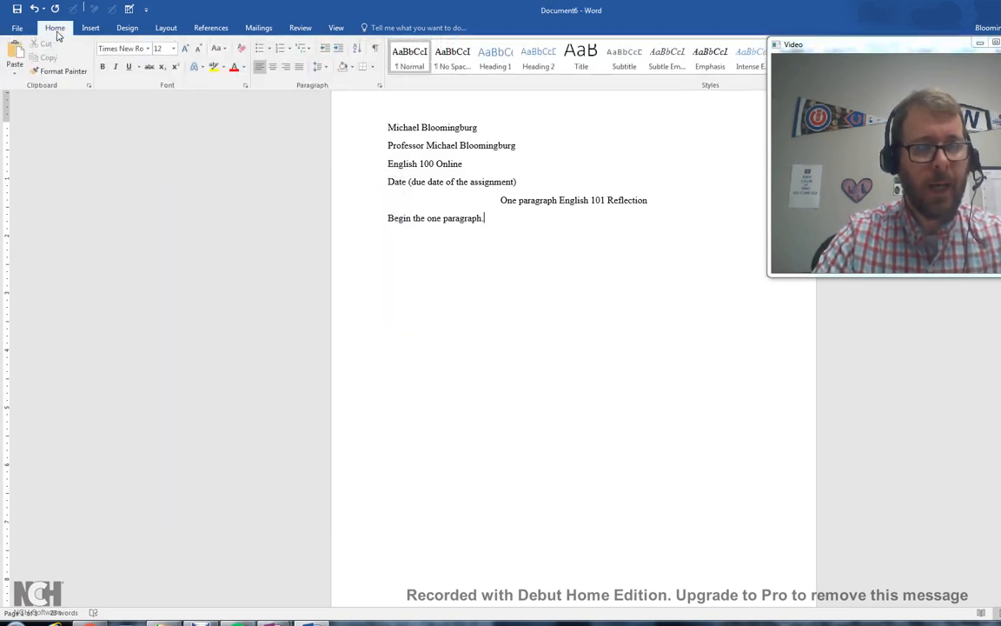
{"action": "left_click", "coordinate": [379, 88]}
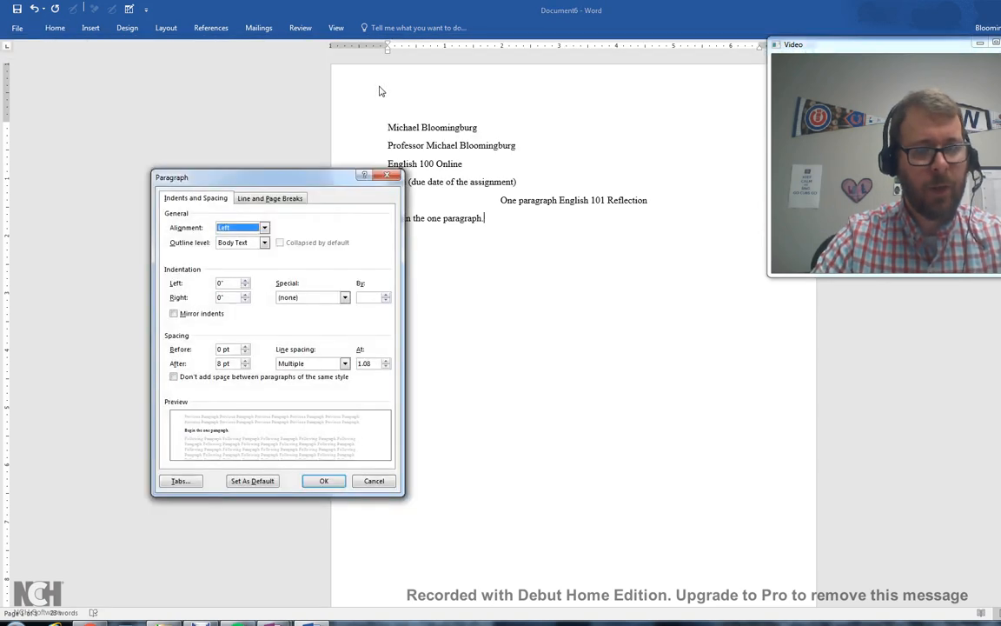
{"action": "left_click", "coordinate": [306, 363]}
{"action": "left_click", "coordinate": [304, 389]}
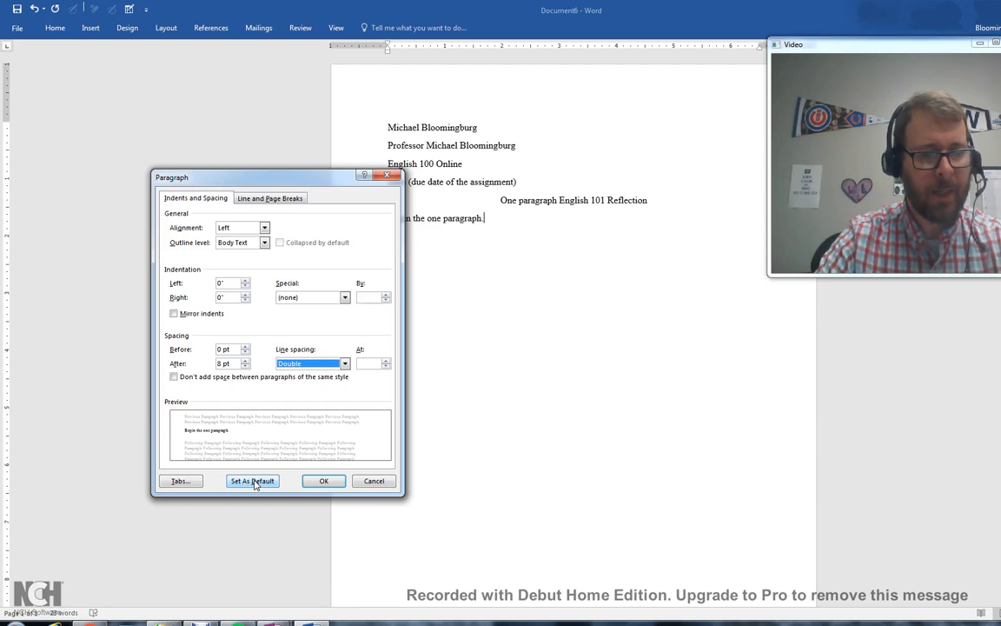
{"action": "left_click", "coordinate": [374, 482]}
{"action": "left_click", "coordinate": [56, 28]}
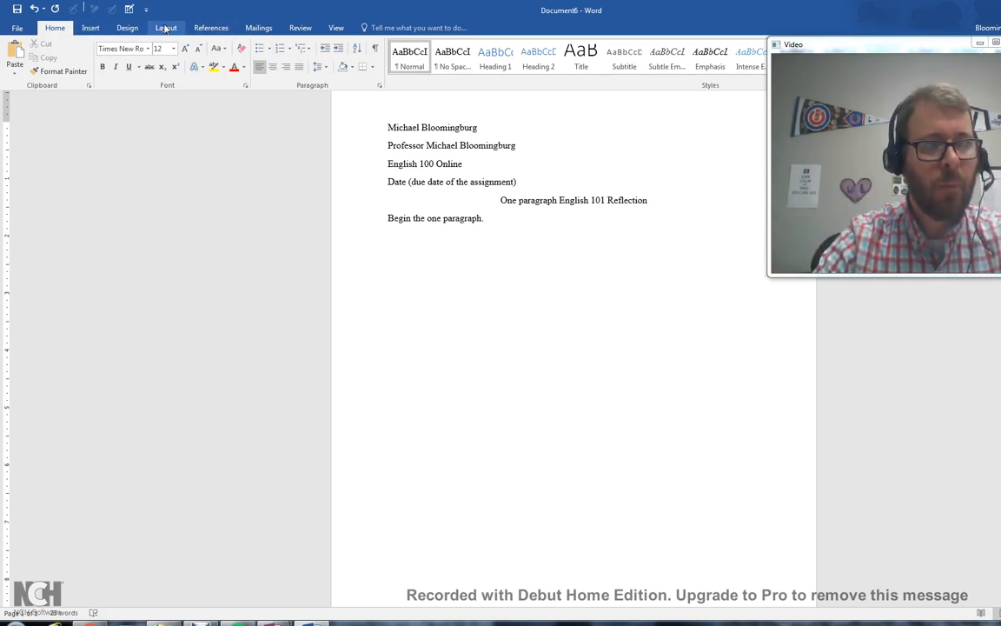
Insert a page number at the top of the page using the Plain Number 1 style.
{"action": "left_click", "coordinate": [89, 31]}
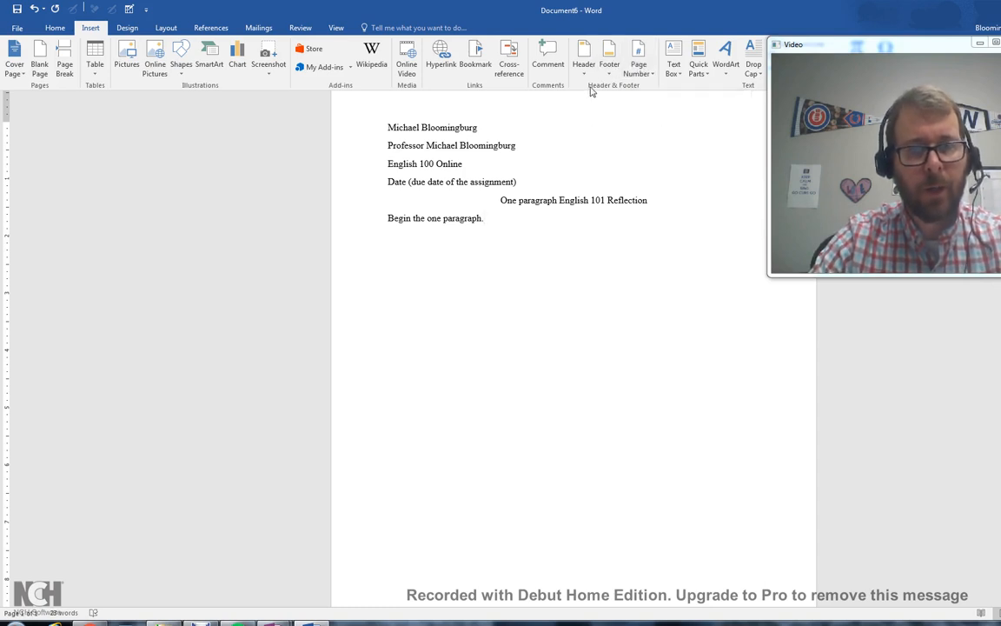
{"action": "left_click", "coordinate": [644, 60]}
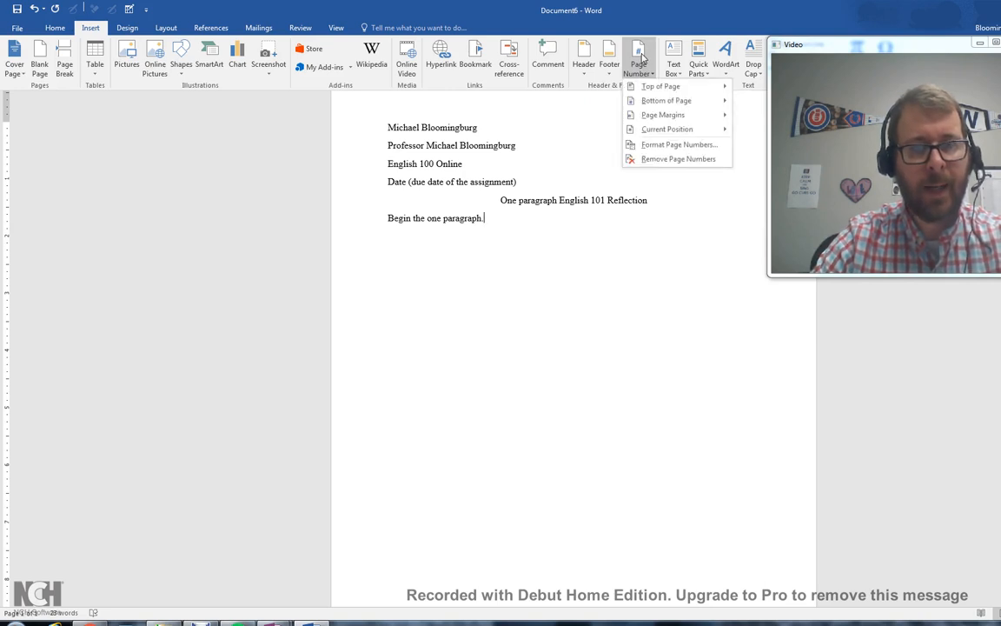
{"action": "mouse_move", "coordinate": [650, 86]}
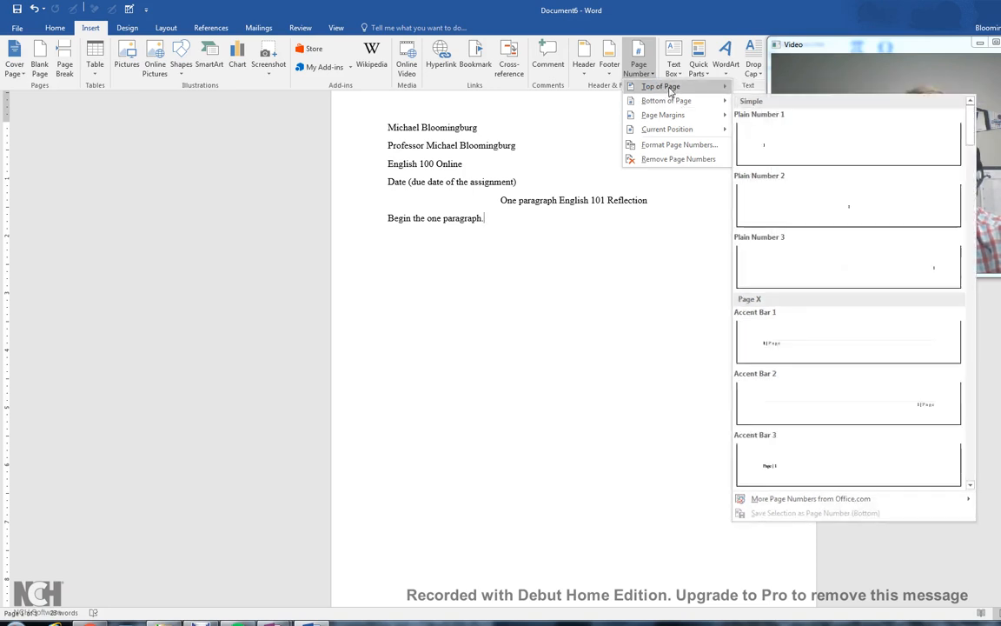
{"action": "left_click", "coordinate": [764, 127]}
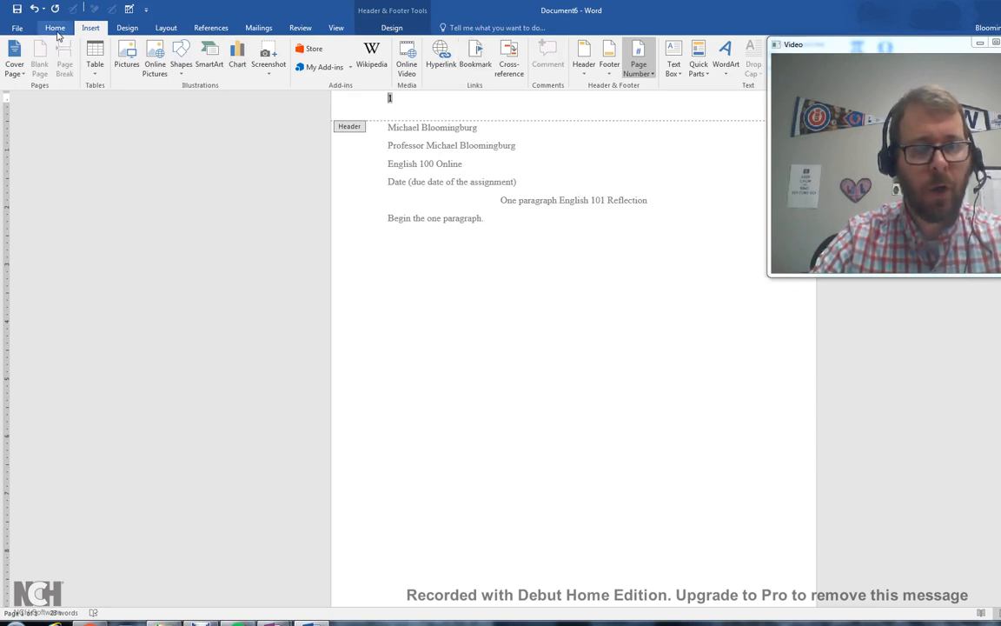
Right-align the page number in the header.
{"action": "left_click", "coordinate": [55, 28]}
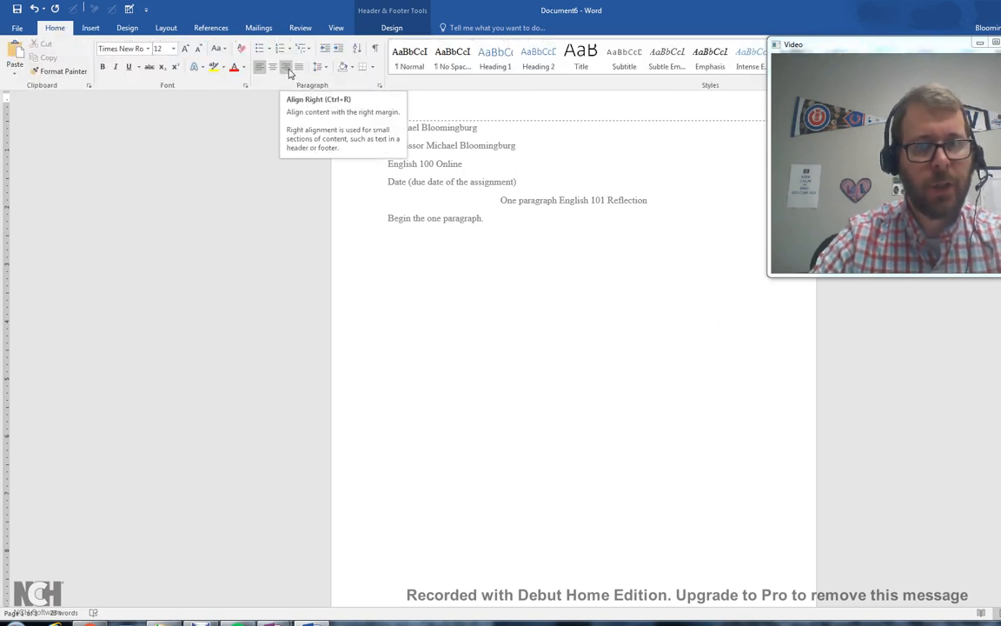
{"action": "left_click_drag", "start_coordinate": [830, 52], "coordinate": [890, 54]}
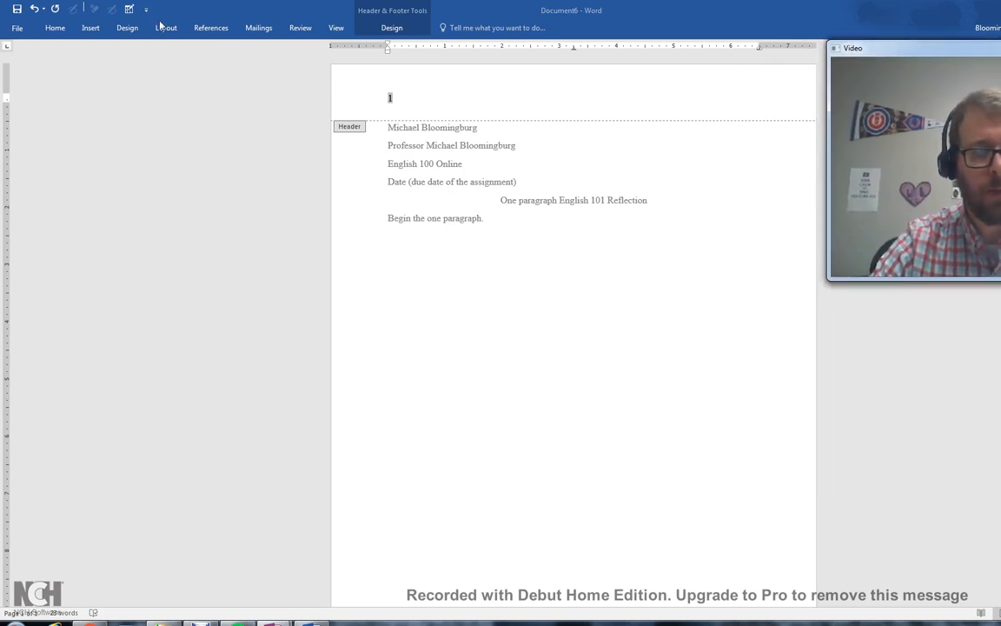
{"action": "left_click", "coordinate": [50, 28]}
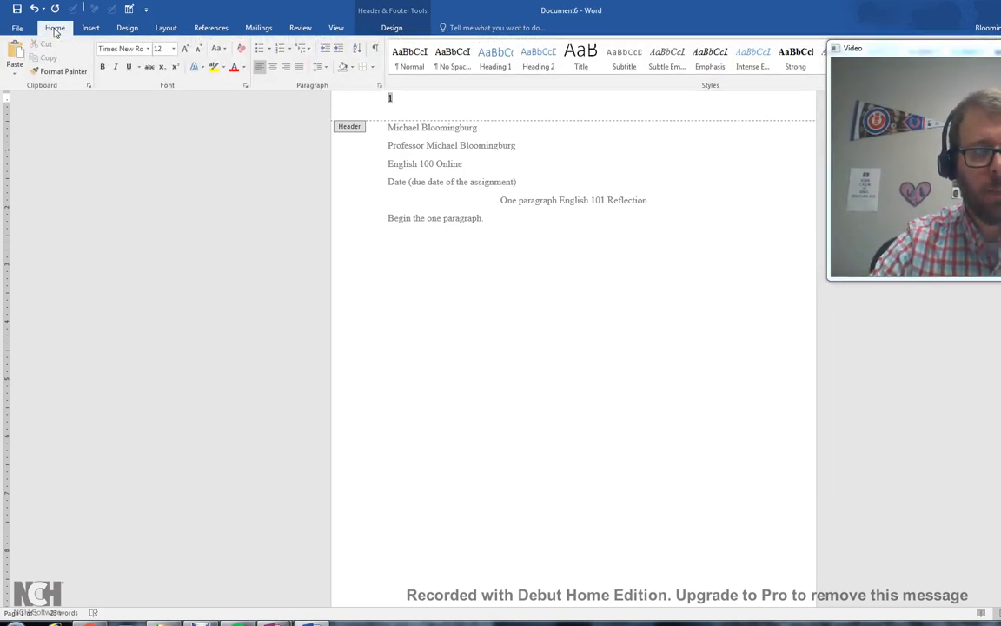
{"action": "left_click", "coordinate": [286, 72]}
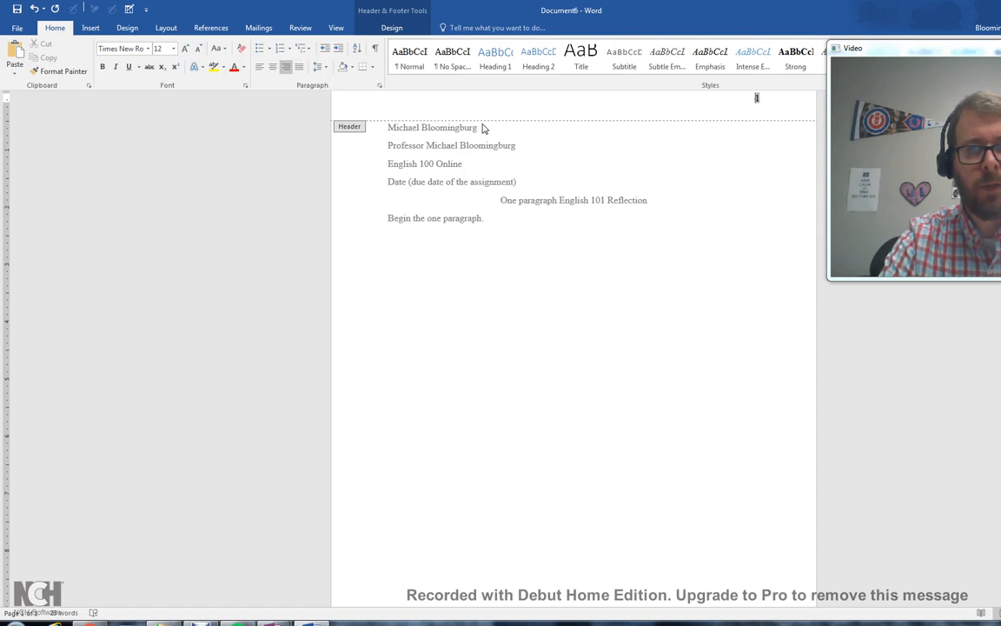
Enter the student's last name and a space before the page number, and return to the body text.
{"action": "type", "text": "Blooming"}
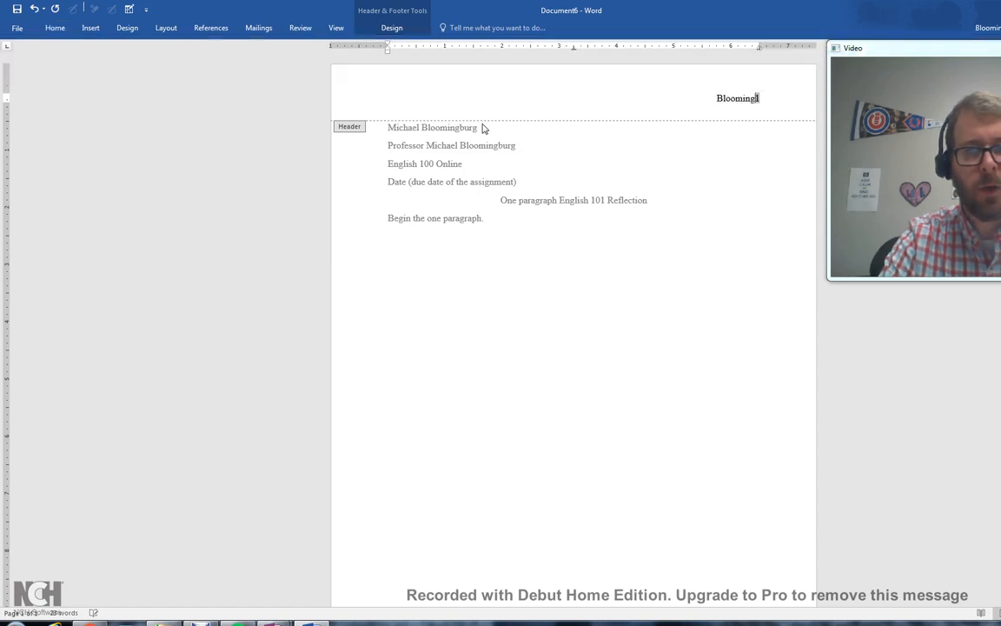
{"action": "type", "text": "burg"}
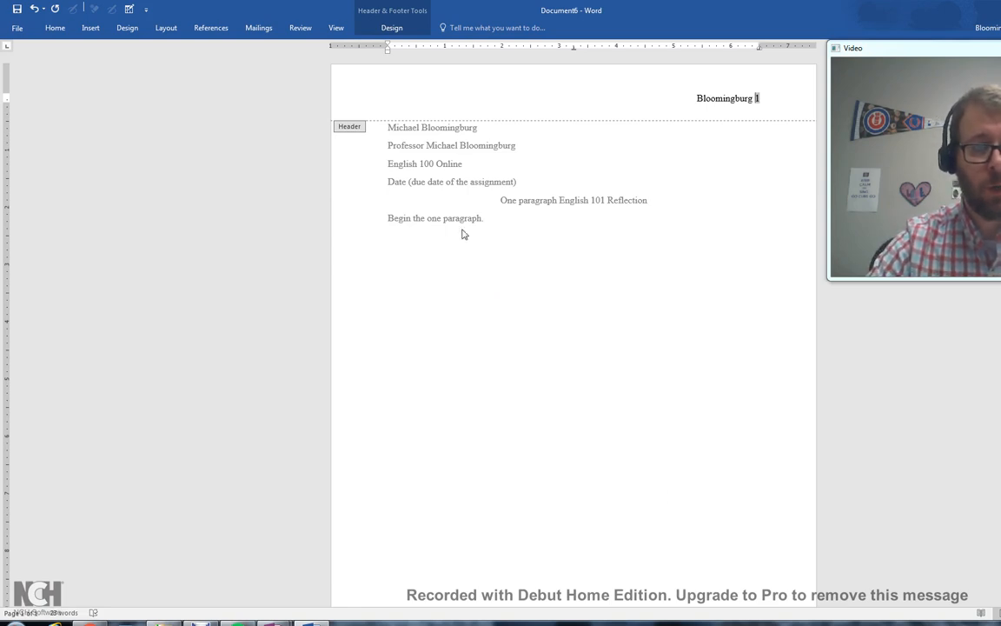
{"action": "double_click", "coordinate": [358, 203]}
{"action": "left_click", "coordinate": [496, 266]}
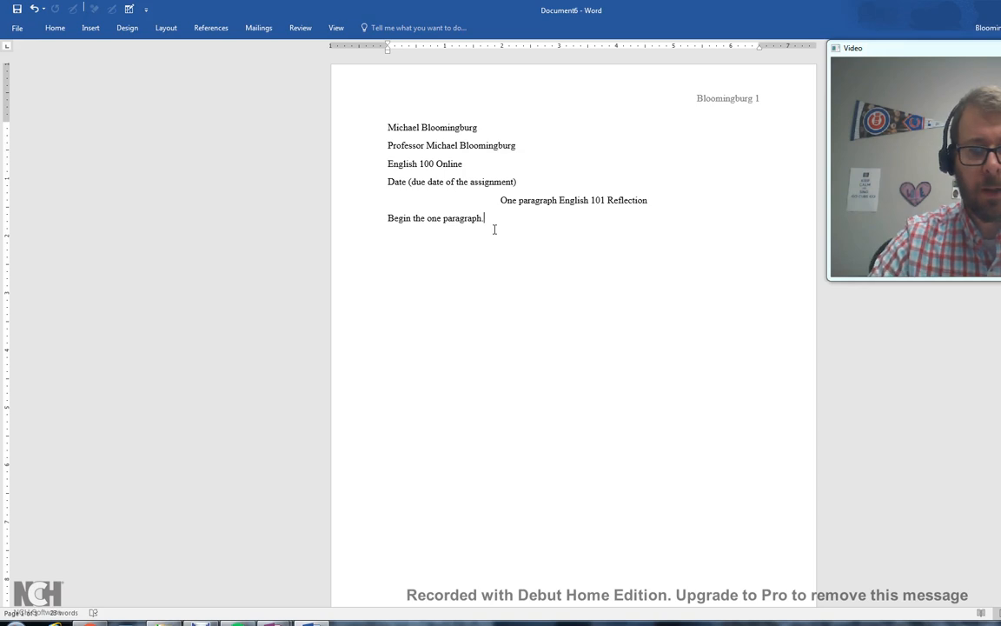
Add blank lines below the body text until a second page begins, and check the running header on both pages.
{"action": "key", "text": "Return"}
{"action": "key", "text": "Return"}
{"action": "key", "text": "Return"}
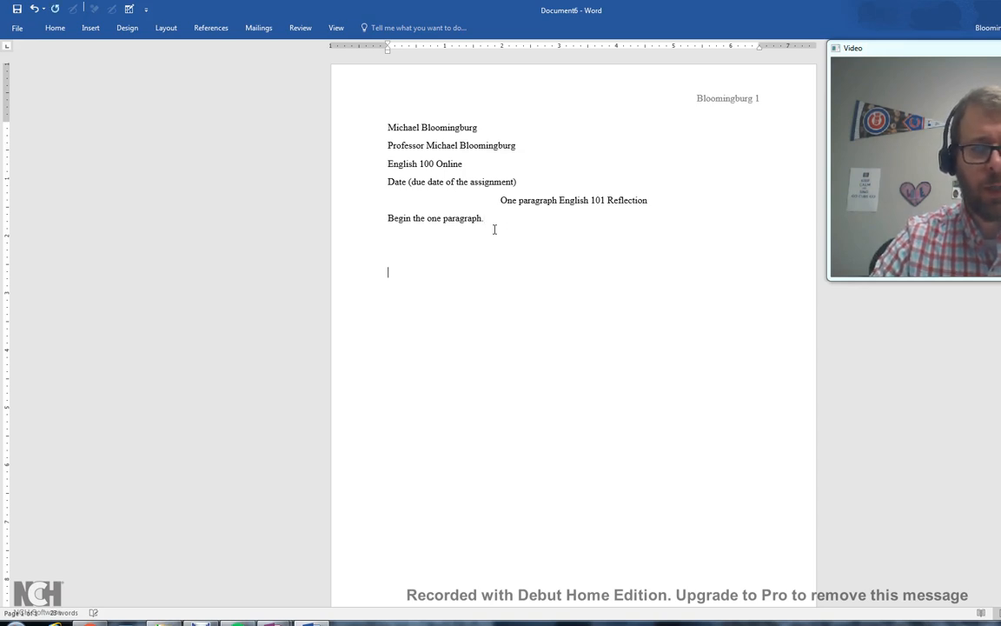
{"action": "key", "text": "Return"}
{"action": "key", "text": "Return"}
{"action": "key", "text": "Return"}
{"action": "key", "text": "Return"}
{"action": "key", "text": "Return"}
{"action": "key", "text": "Return"}
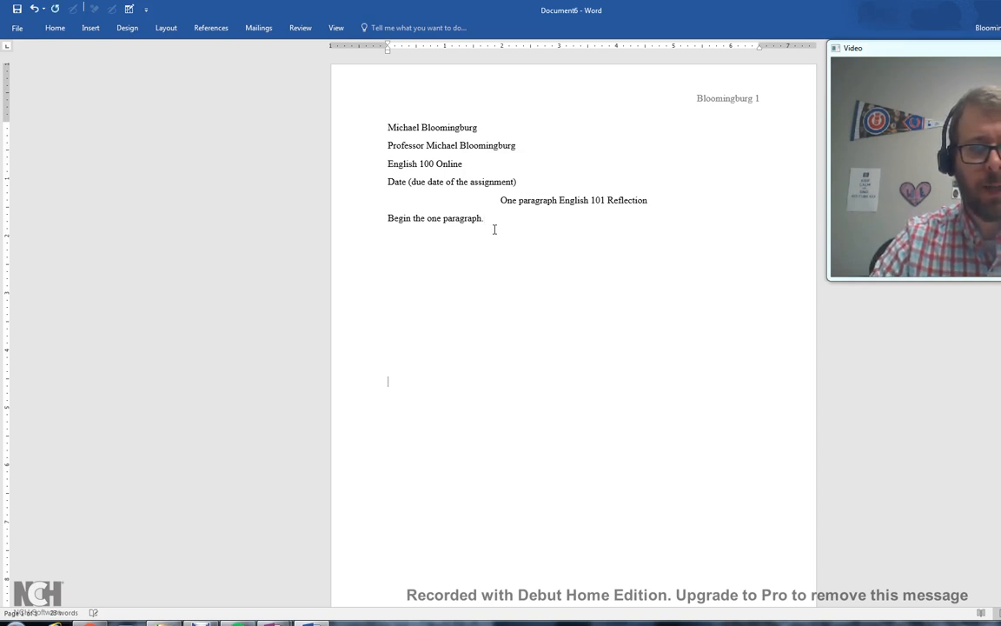
{"action": "key", "text": "Return"}
{"action": "key", "text": "Return"}
{"action": "key", "text": "Return"}
{"action": "key", "text": "Return"}
{"action": "key", "text": "Return"}
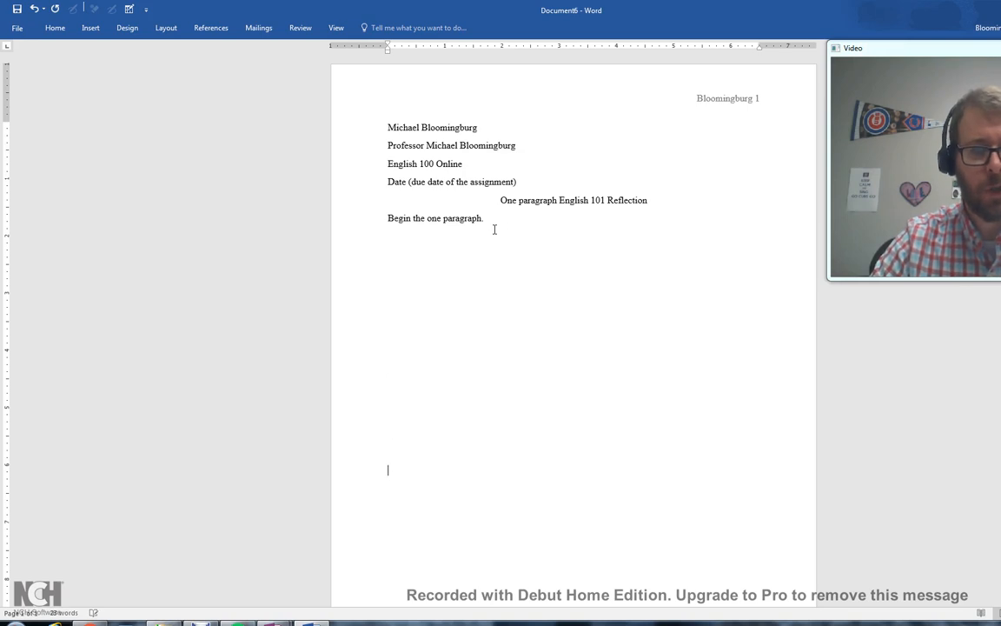
{"action": "key", "text": "Return"}
{"action": "key", "text": "Return"}
{"action": "key", "text": "Return"}
{"action": "key", "text": "Return"}
{"action": "key", "text": "Return"}
{"action": "key", "text": "Return"}
{"action": "key", "text": "Return"}
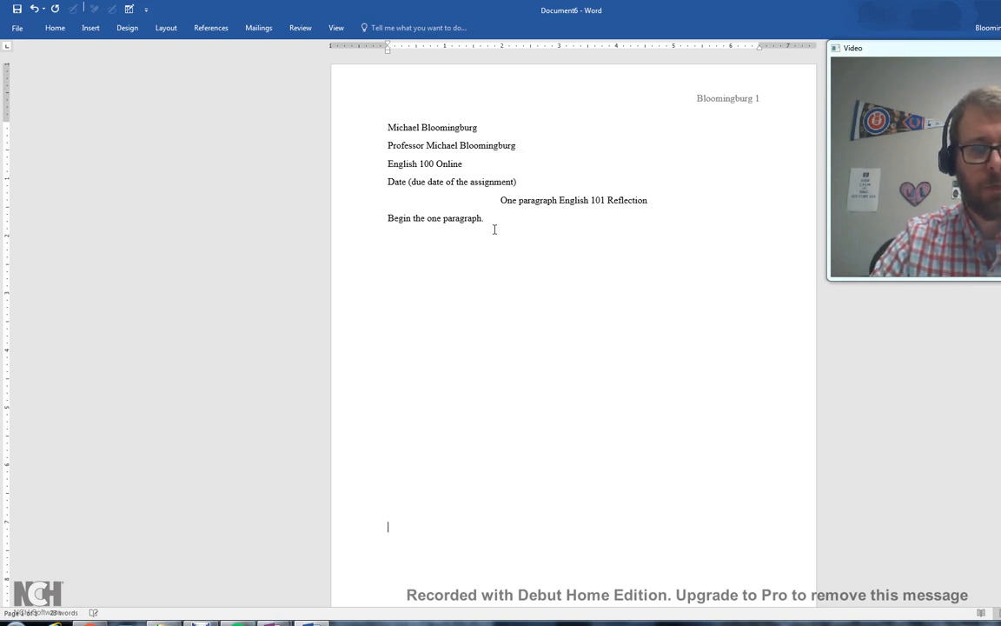
{"action": "key", "text": "Return"}
{"action": "key", "text": "Return"}
{"action": "key", "text": "Return"}
{"action": "key", "text": "Return"}
{"action": "key", "text": "Return"}
{"action": "key", "text": "Return"}
{"action": "key", "text": "Return"}
{"action": "key", "text": "Return"}
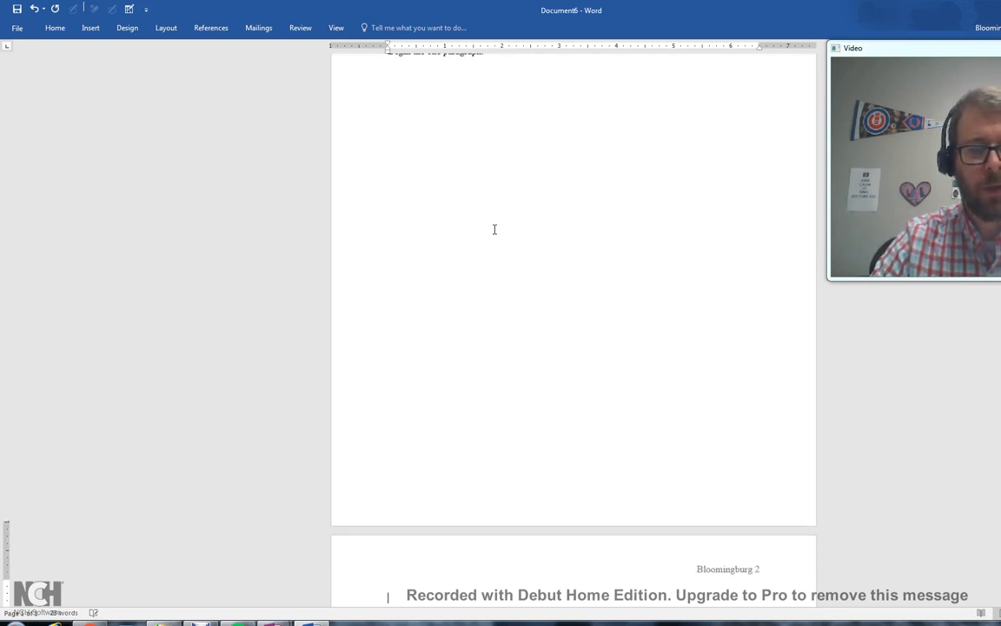
{"action": "key", "text": "Return"}
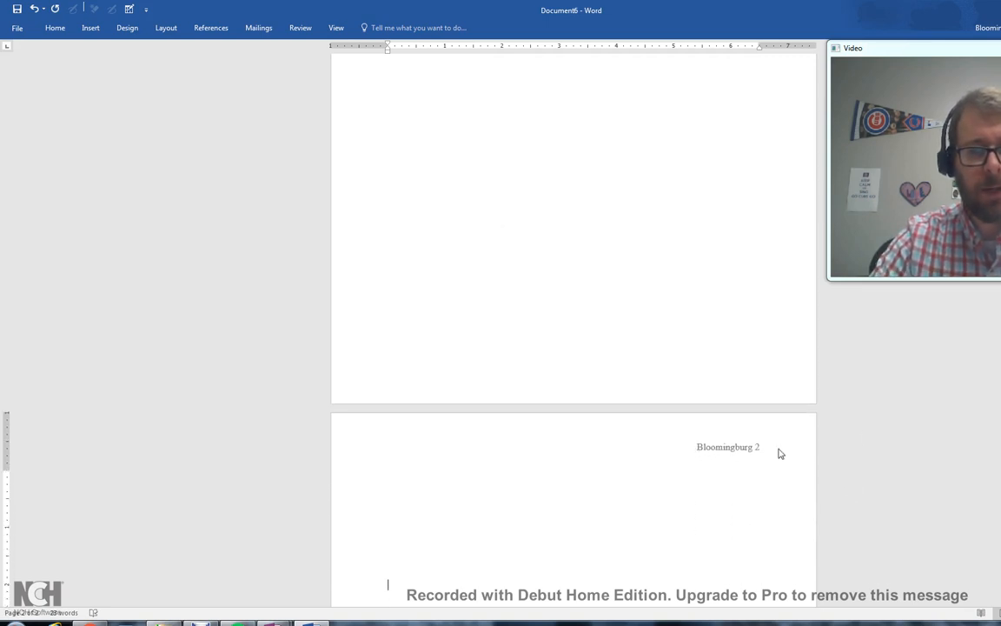
{"action": "scroll", "coordinate": [573, 330], "scroll_direction": "up", "scroll_amount": 7}
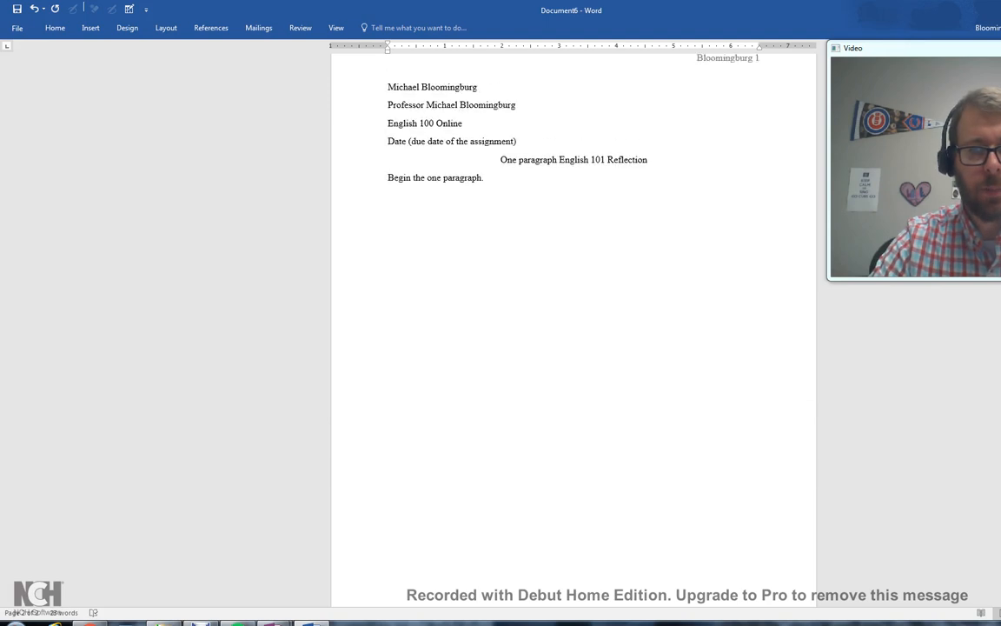